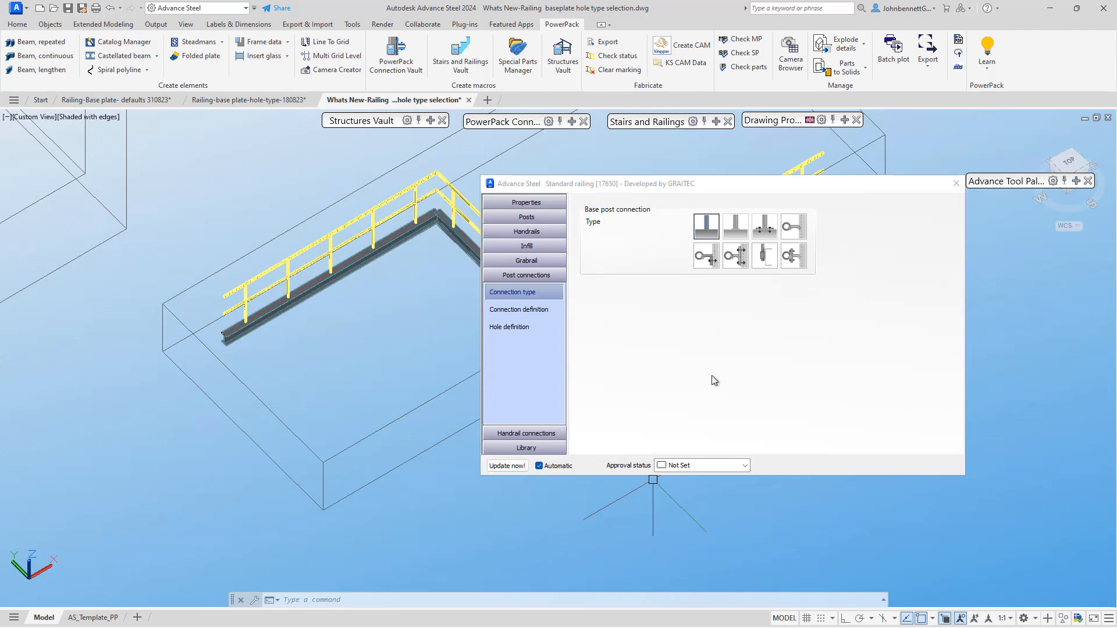
Set the railing's base post connection type to the bolted base plate on top of the beam.
click(762, 235)
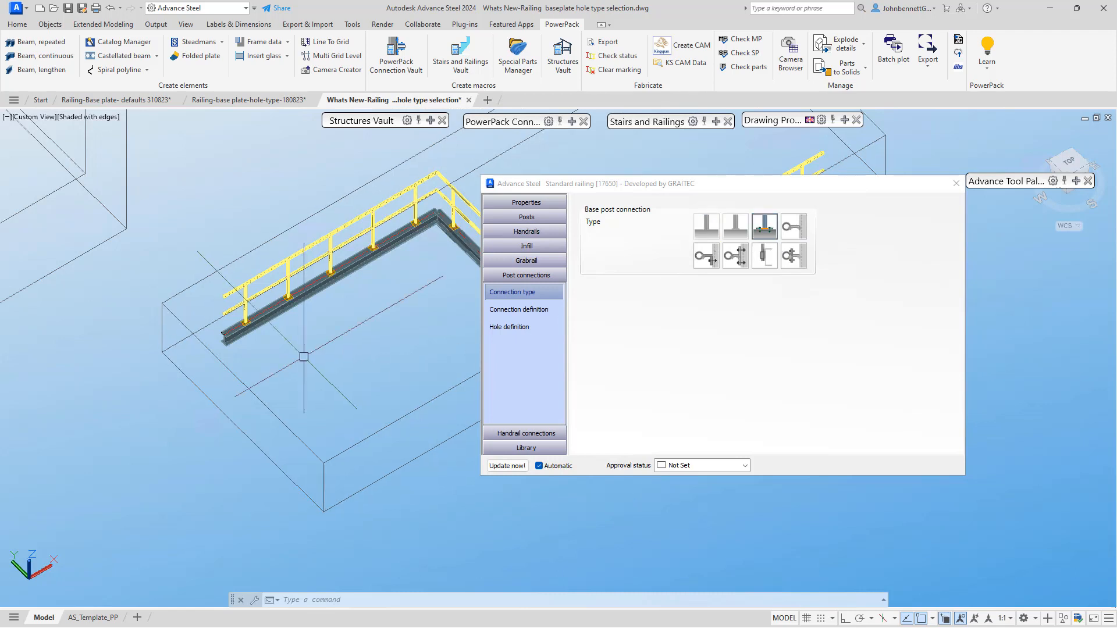
scroll(250, 337, up, 5)
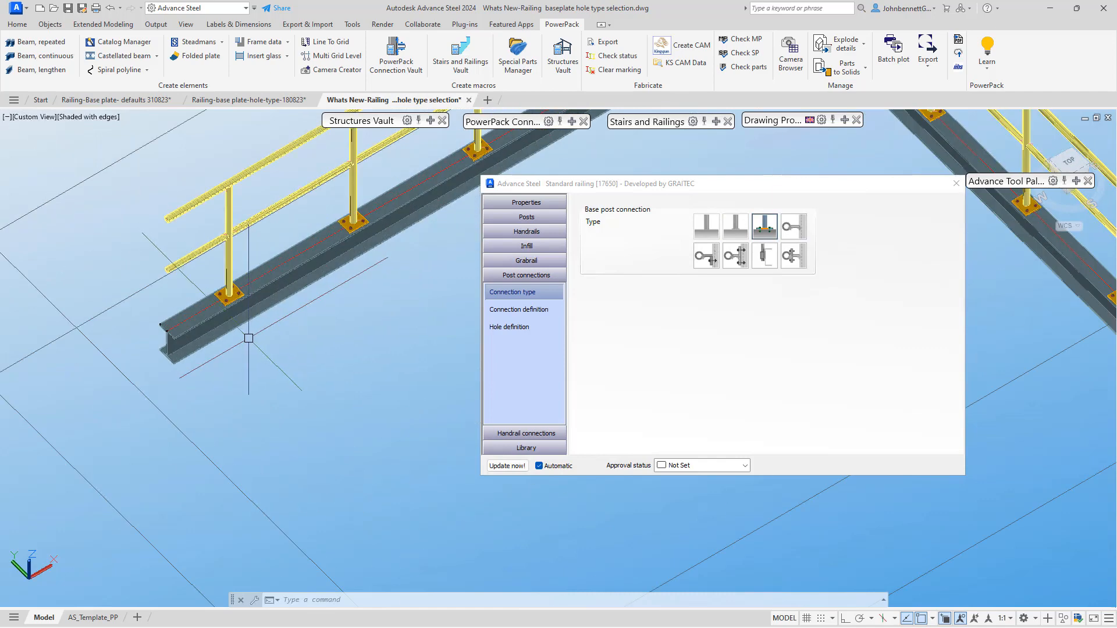
scroll(251, 336, up, 3)
middle_drag(251, 336, 397, 446)
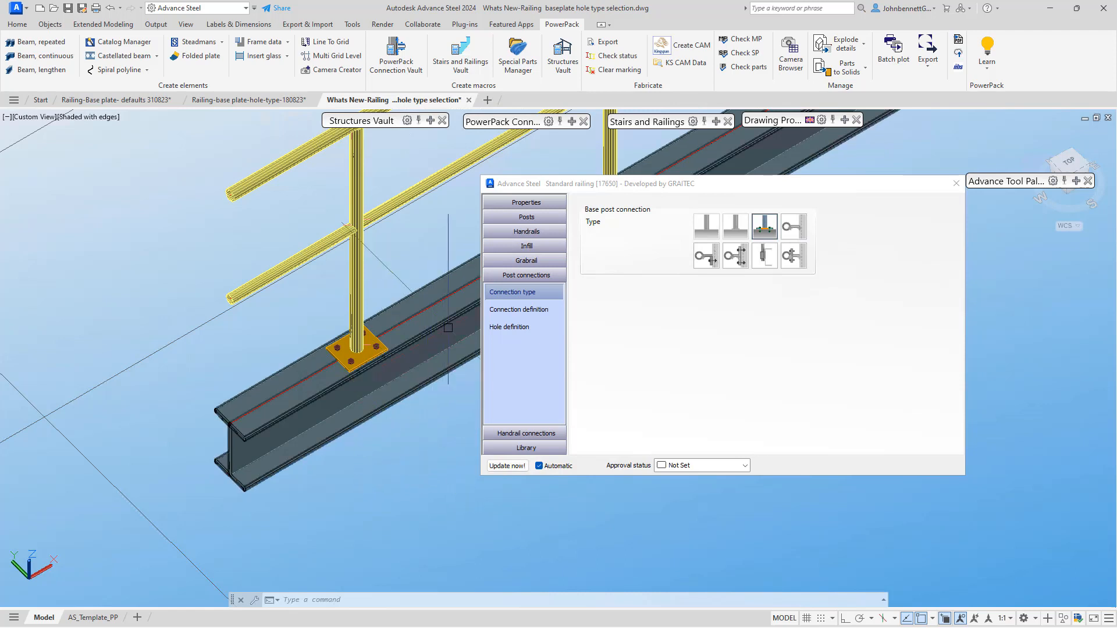
Open the base plate's connection definition and examine its connector settings against the bolts on the end post.
click(501, 311)
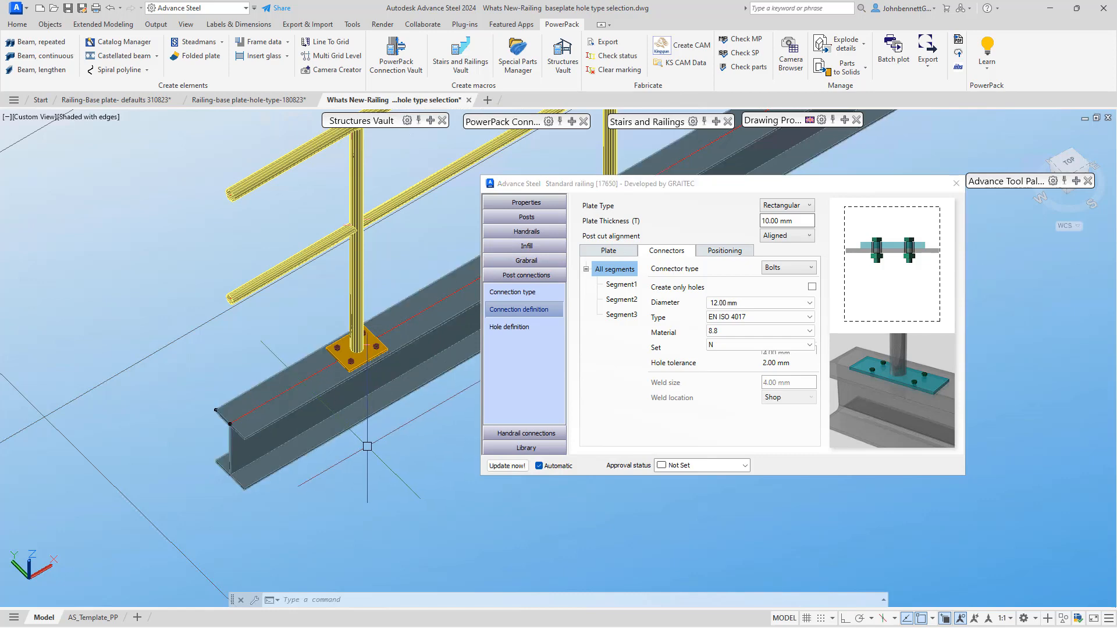
scroll(367, 446, up, 2)
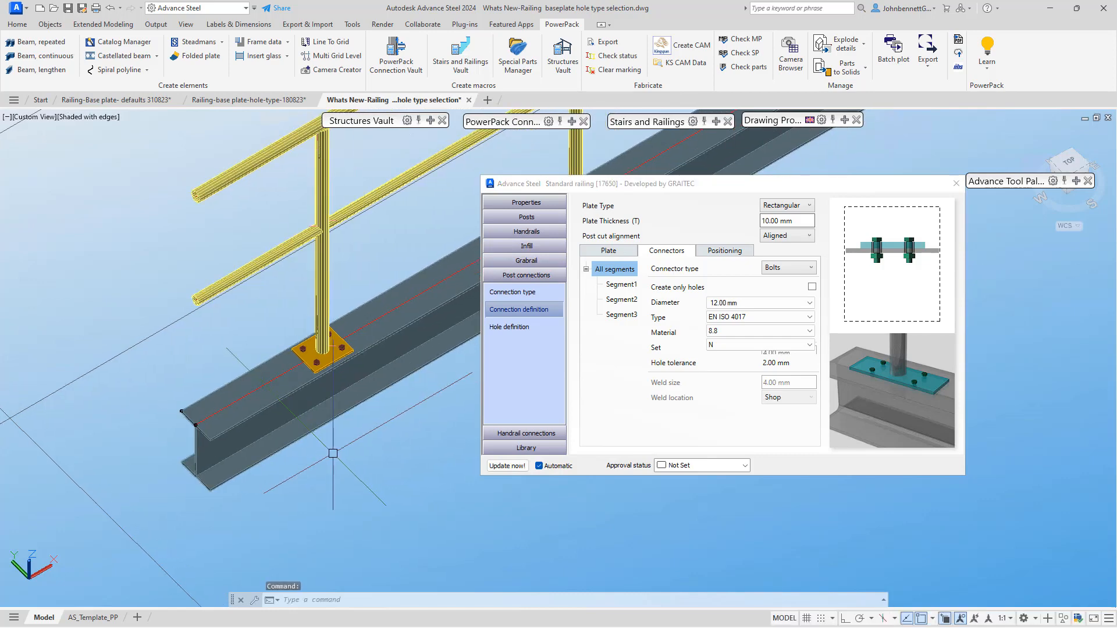
scroll(285, 291, up, 3)
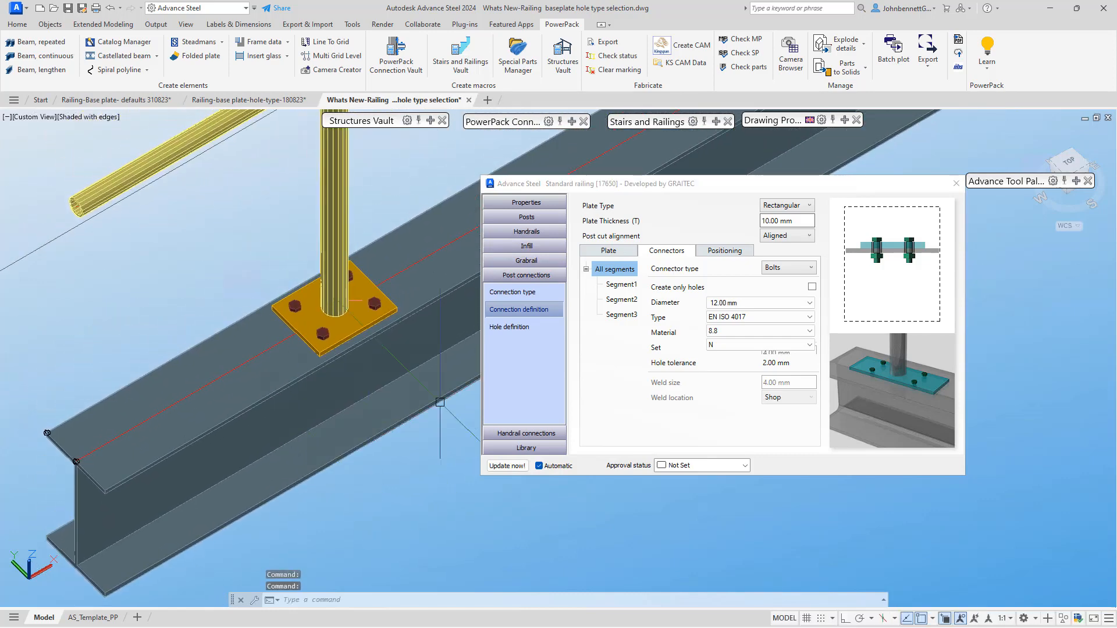
click(512, 313)
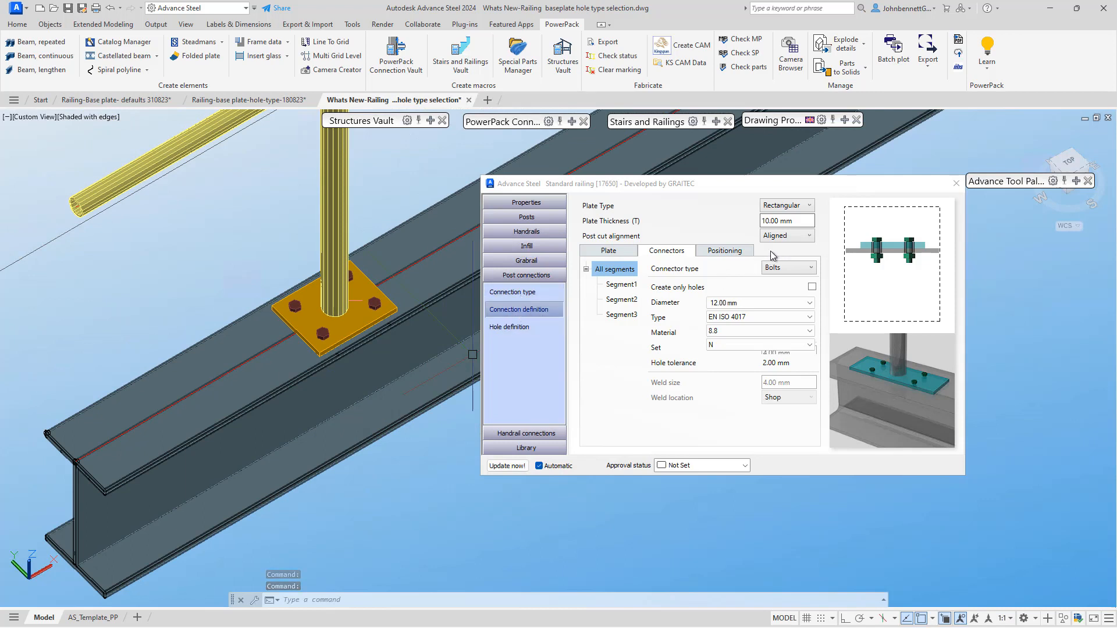
Set the hole type of all parts in the post connection to Slotted.
click(508, 329)
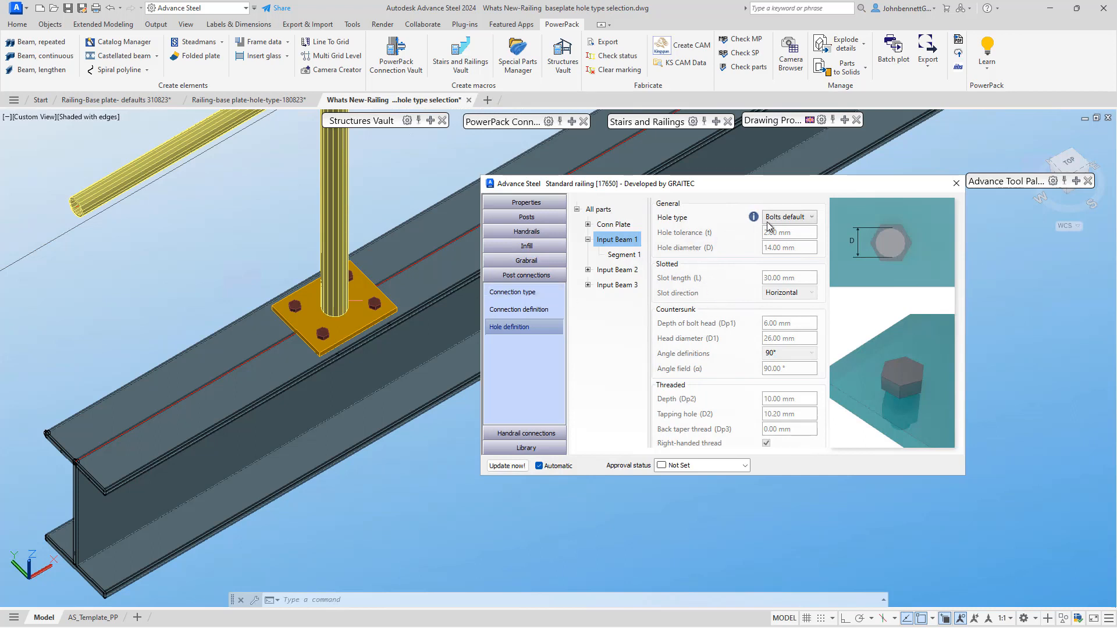
click(595, 214)
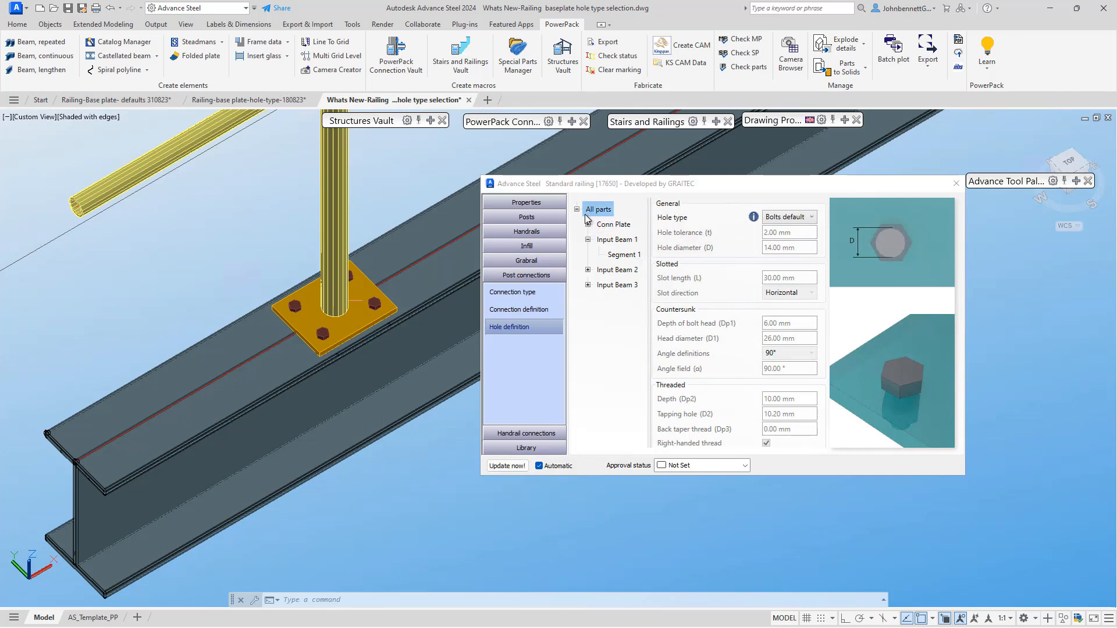
click(588, 239)
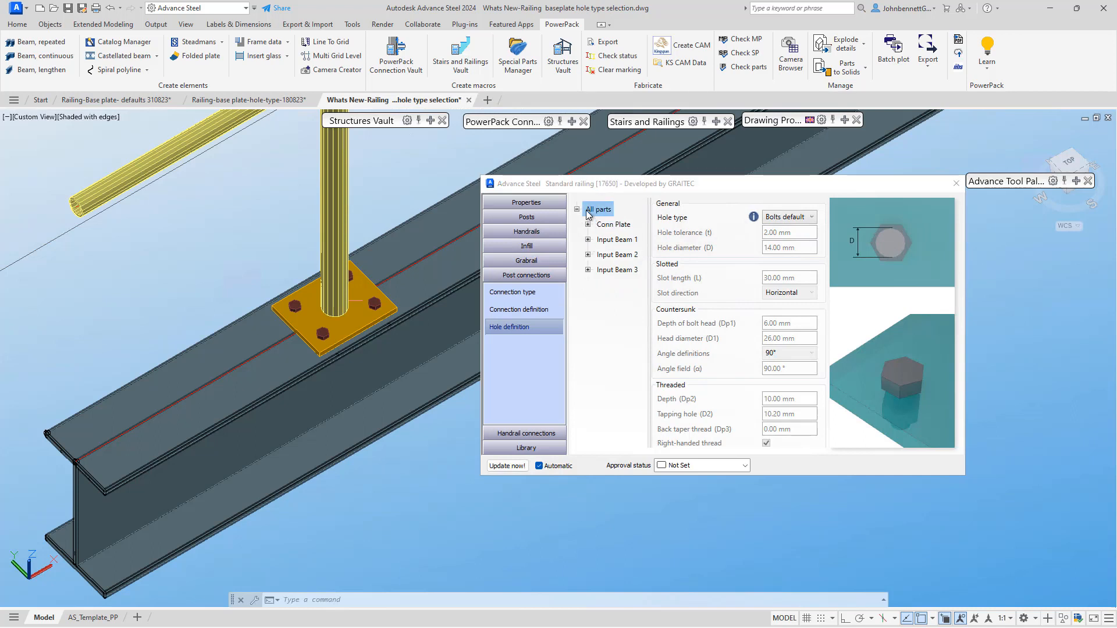
click(789, 221)
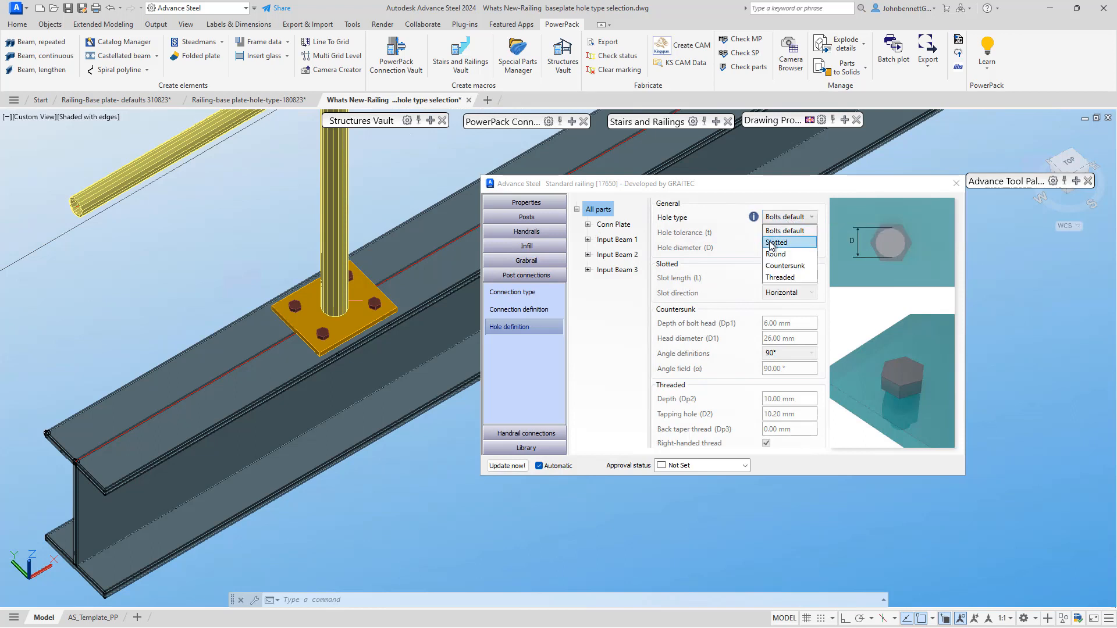
click(291, 371)
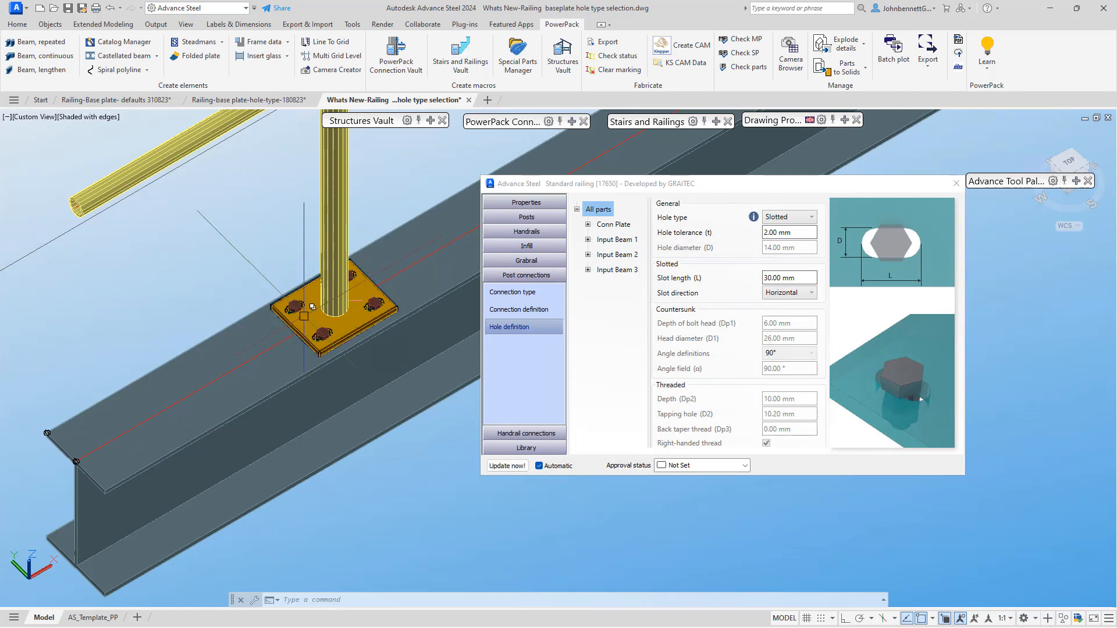
scroll(303, 326, up, 4)
scroll(303, 326, up, 3)
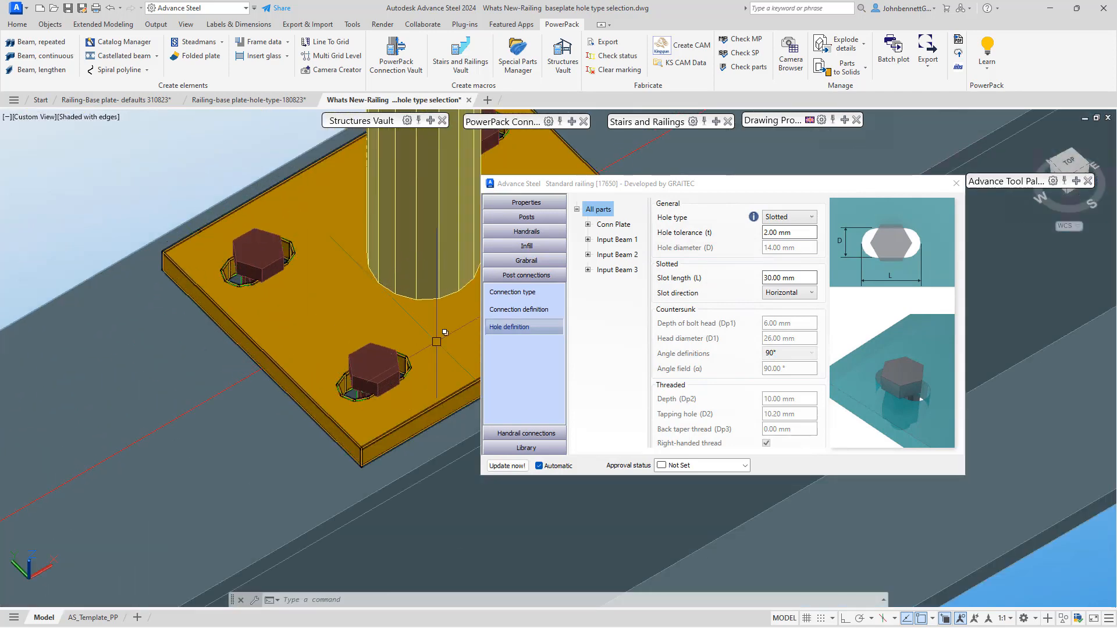
Set the slot length of the slotted holes to 25 mm and inspect the base plate from a lower angle.
click(802, 278)
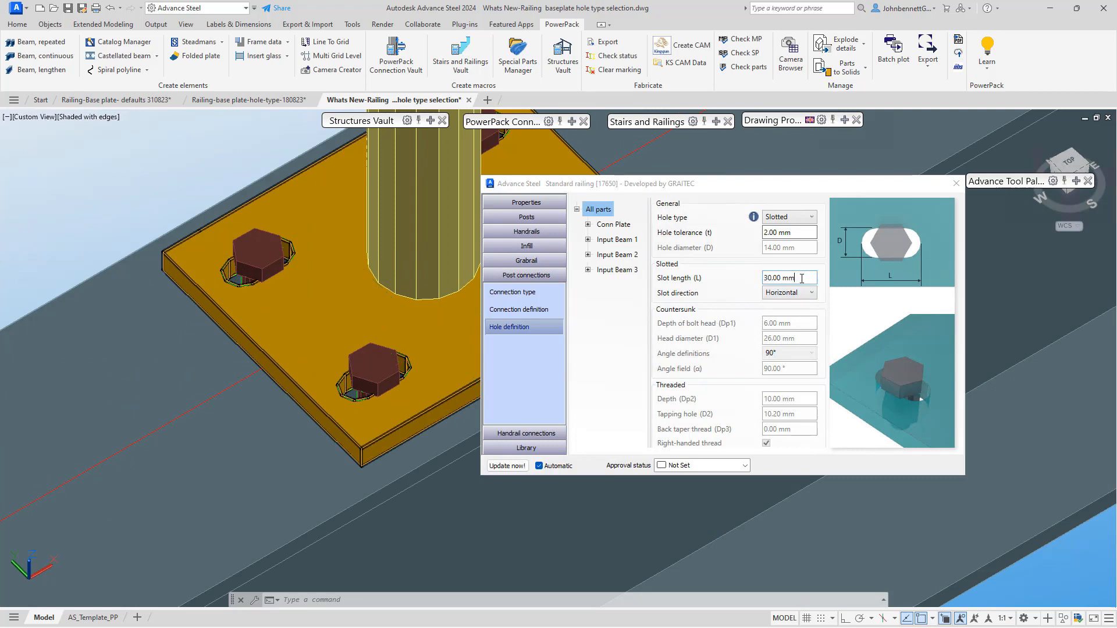
drag(768, 281, 658, 304)
text(25)
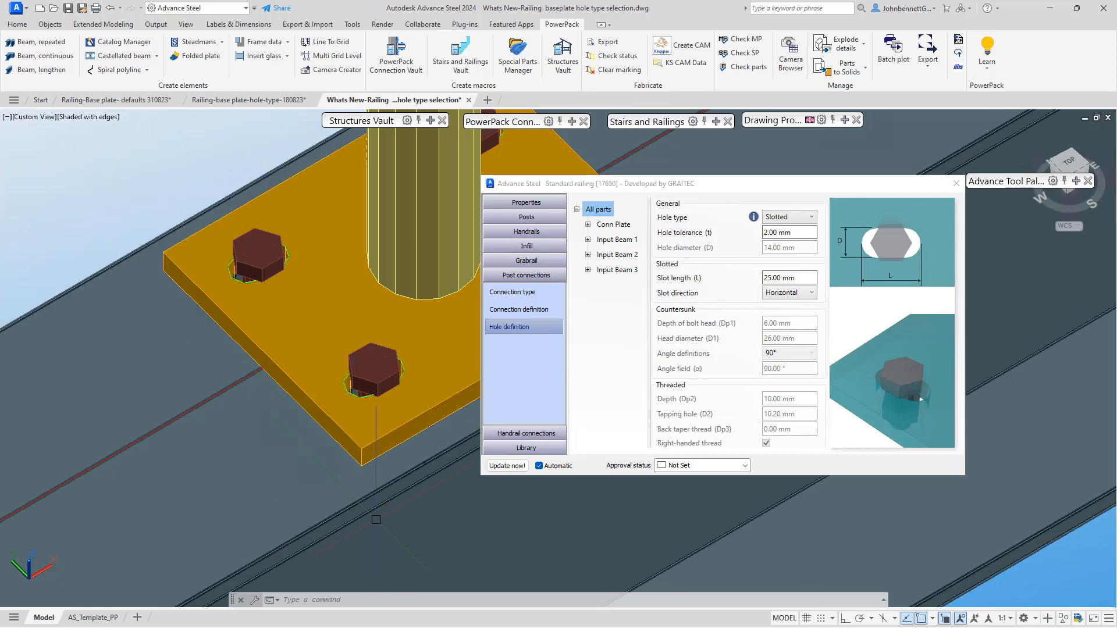
shift+middle_drag(378, 522, 395, 474)
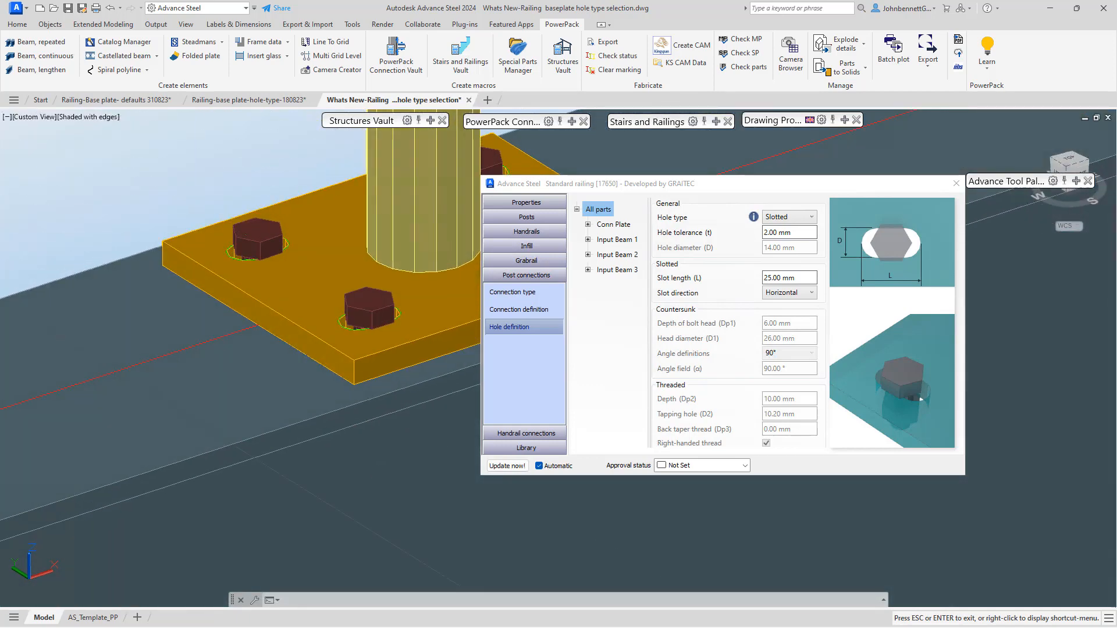
key(Escape)
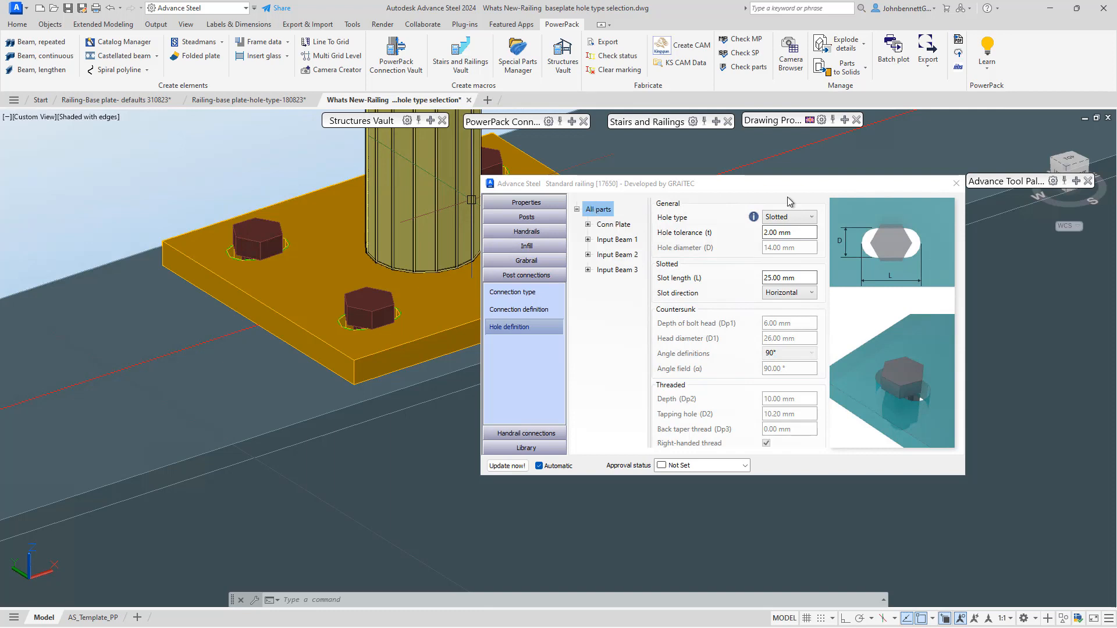
Set the hole type of all parts back to Bolts default.
click(773, 219)
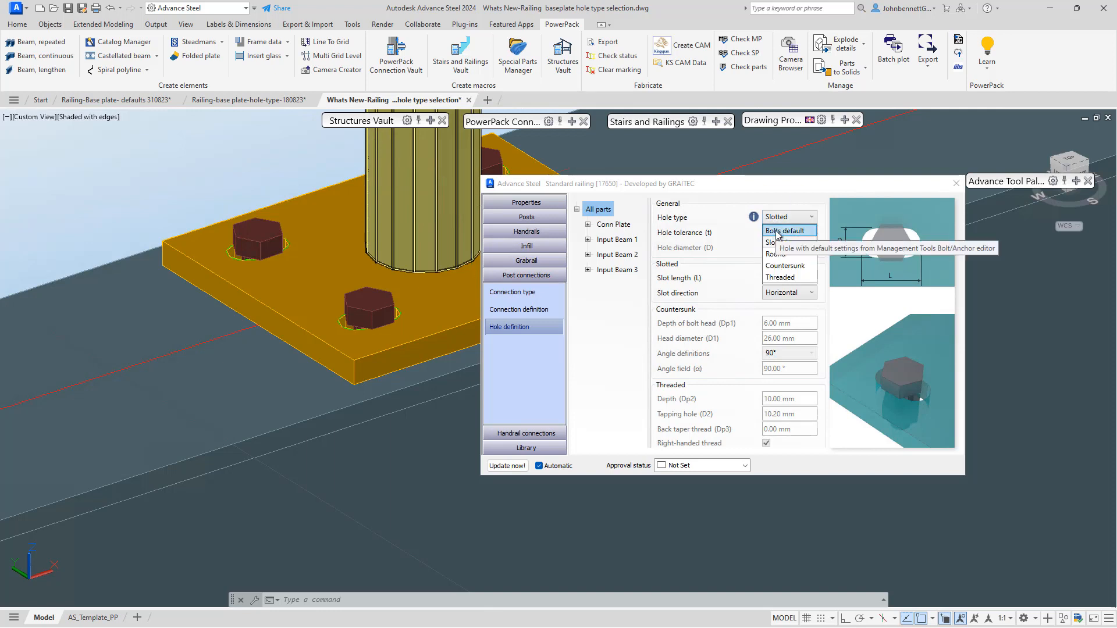
key(Return)
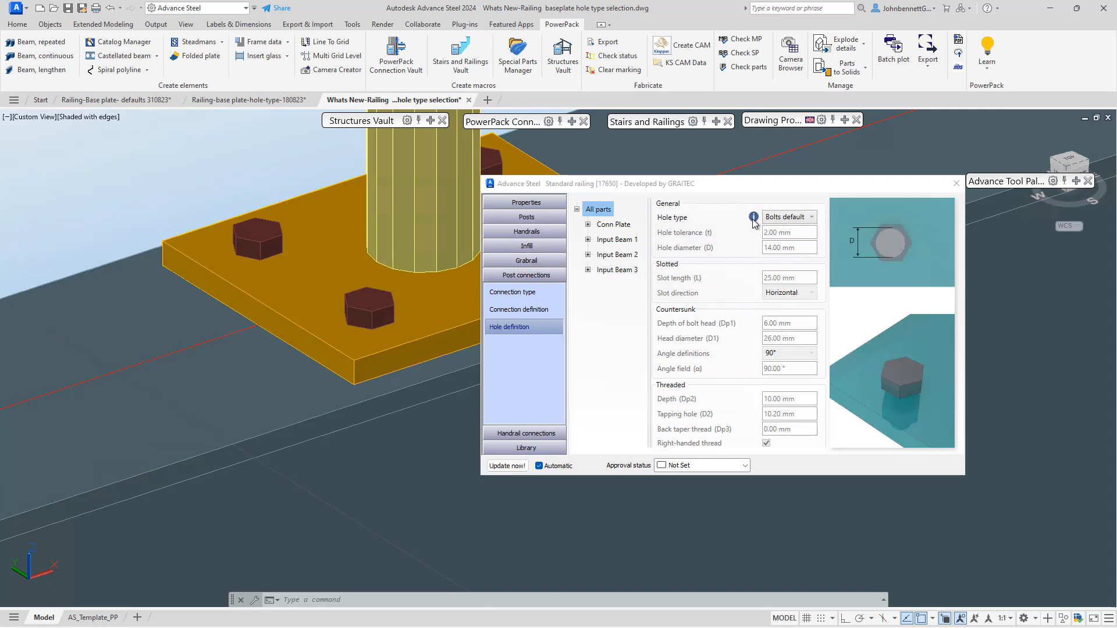
mouse_move(753, 219)
Set the hole type to Slotted for the Conn Plate only, covering all its segments.
click(610, 226)
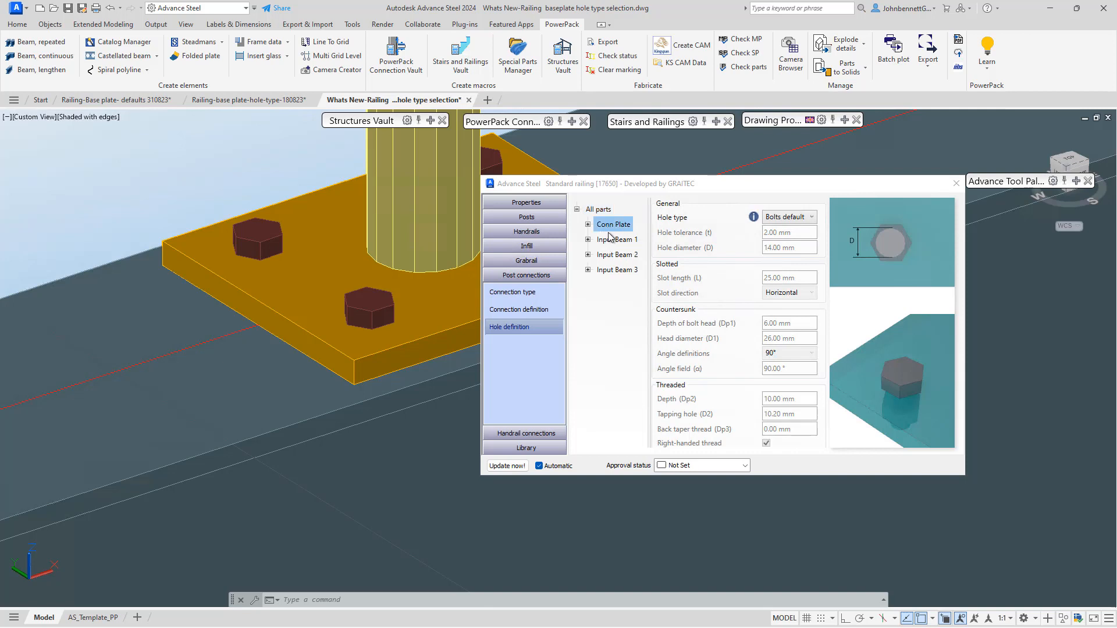
click(588, 225)
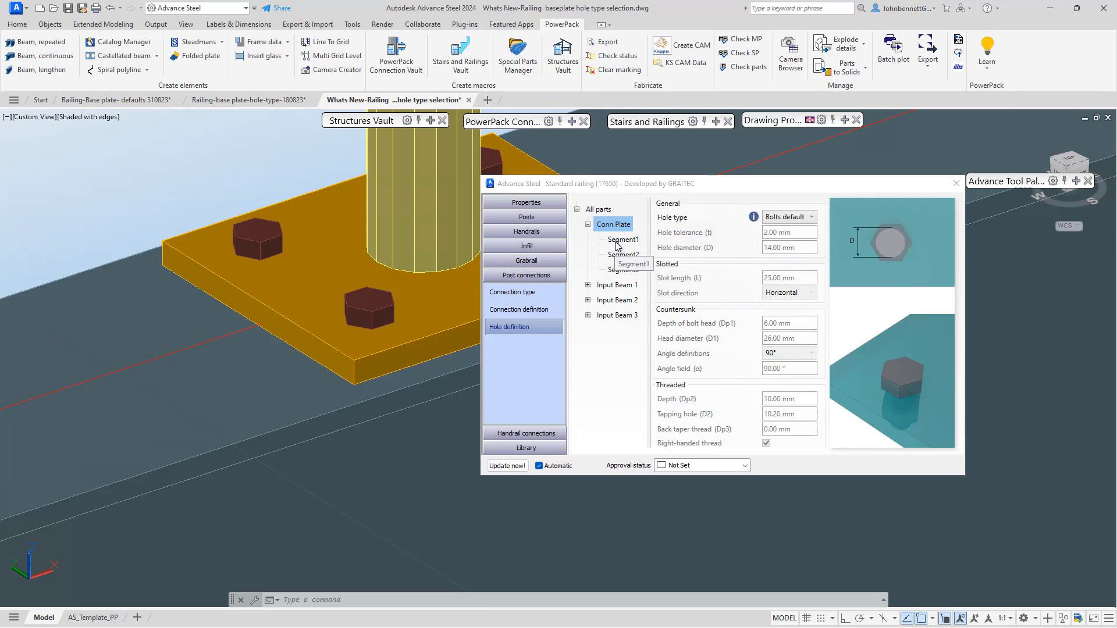
click(769, 217)
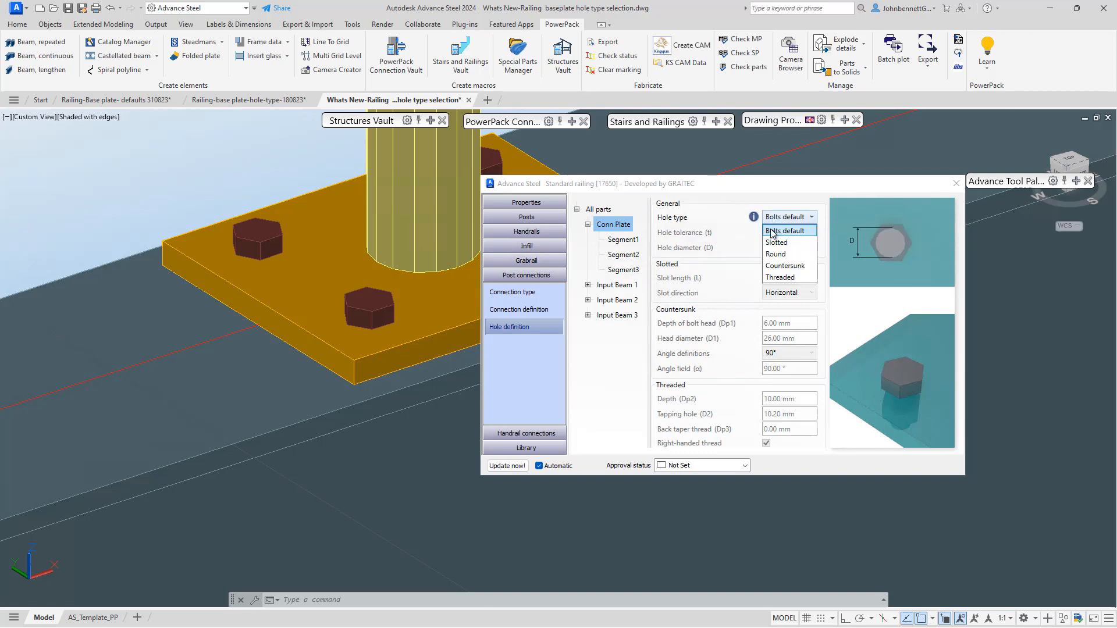
click(661, 269)
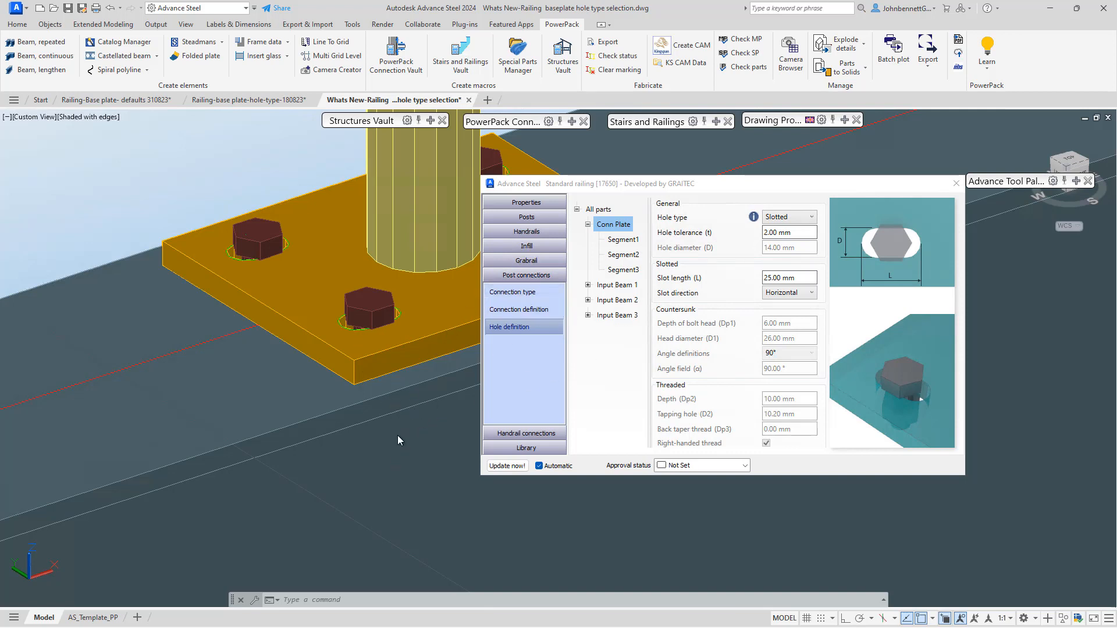
mouse_move(394, 444)
shift+middle_down()
mouse_move(380, 355)
mouse_move(385, 446)
shift+middle_up()
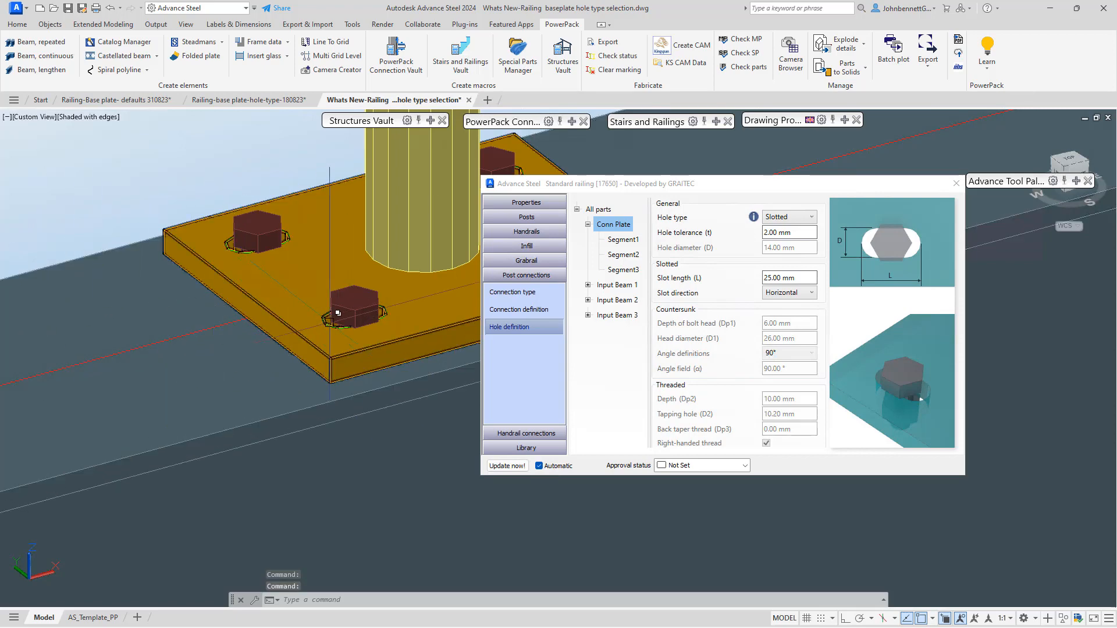
Change the bolt set of the base plate connectors to Setless for all segments.
click(517, 310)
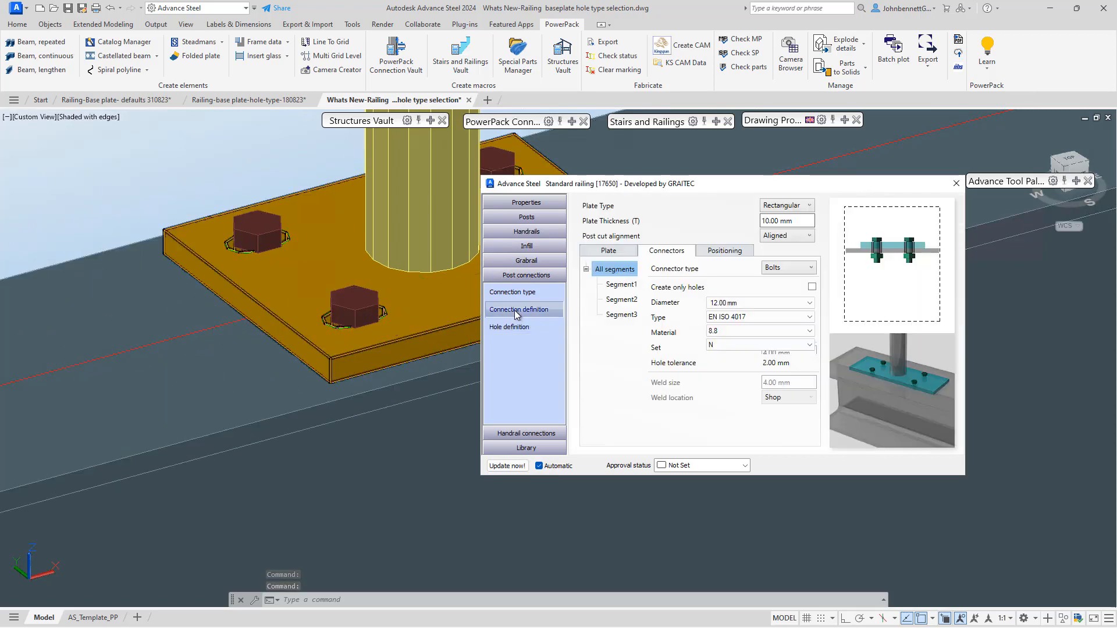
click(749, 346)
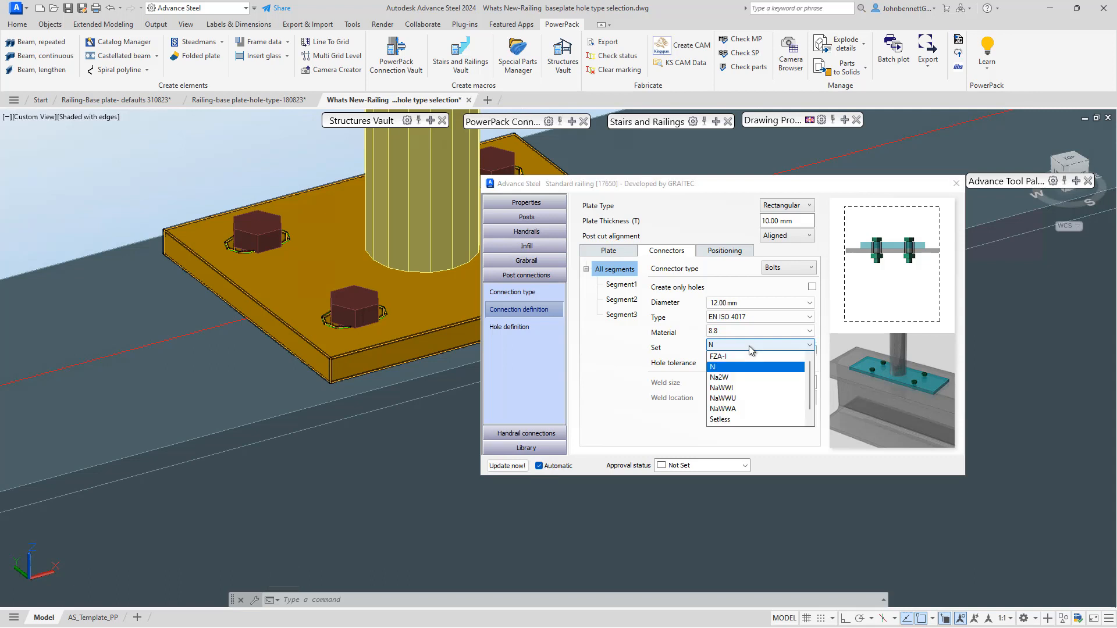
click(721, 420)
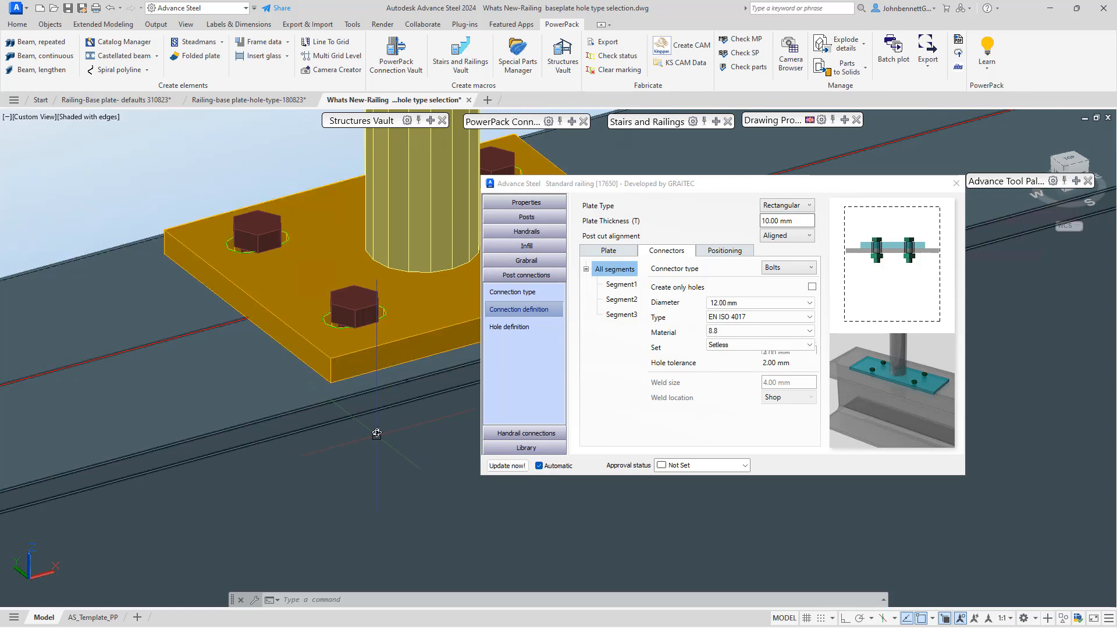
shift+middle_drag(377, 433, 381, 364)
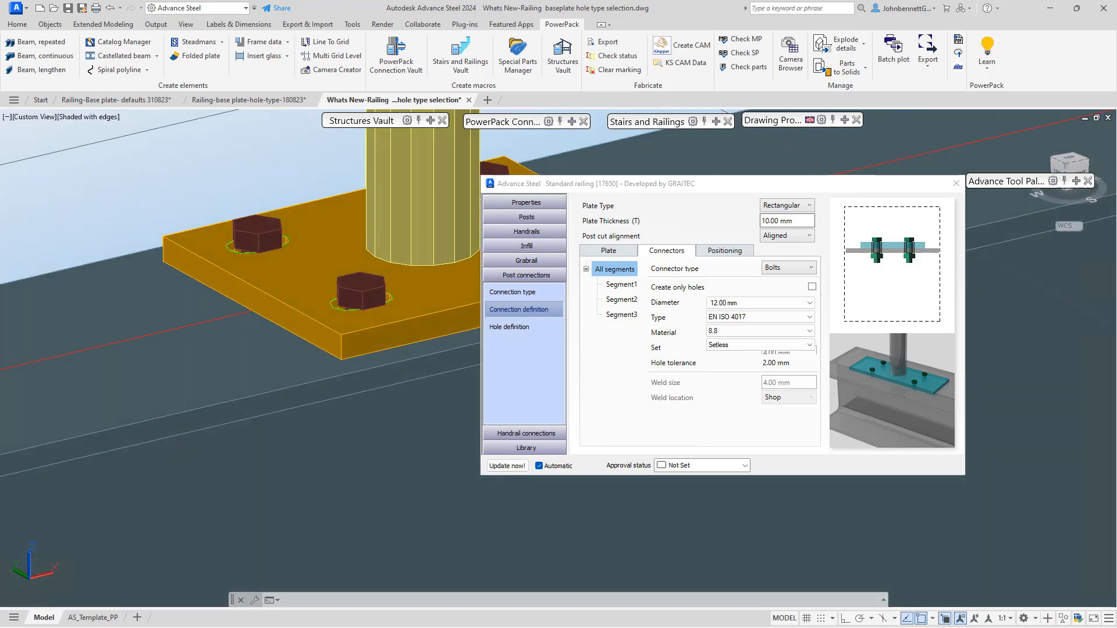
Expand the three input beams in the hole definition and set Input Beam 1's hole type to Threaded.
click(518, 328)
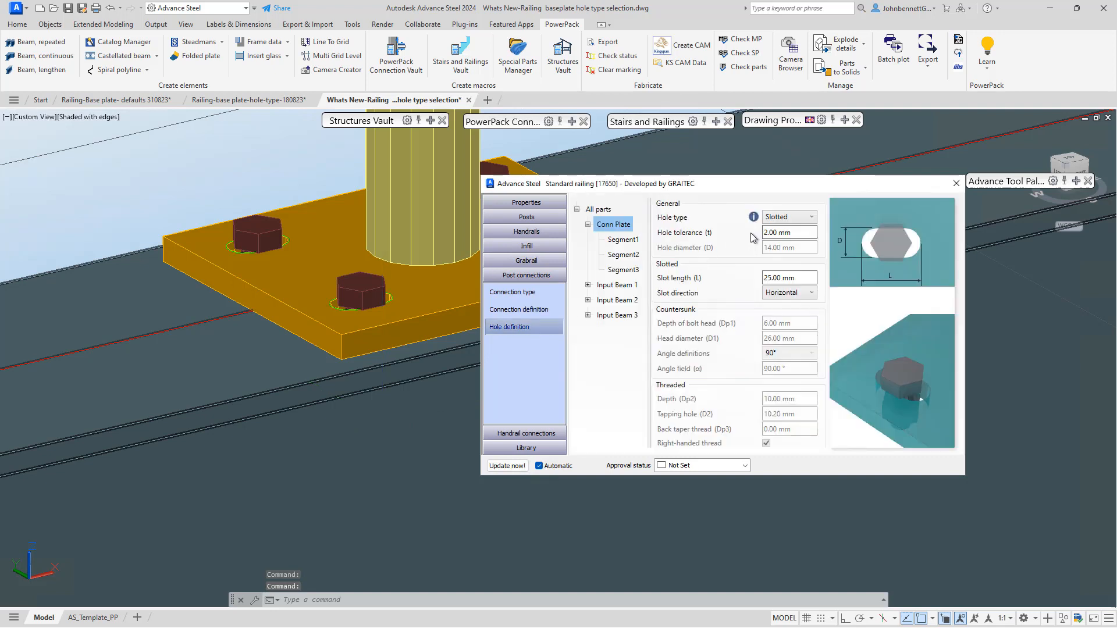
click(614, 285)
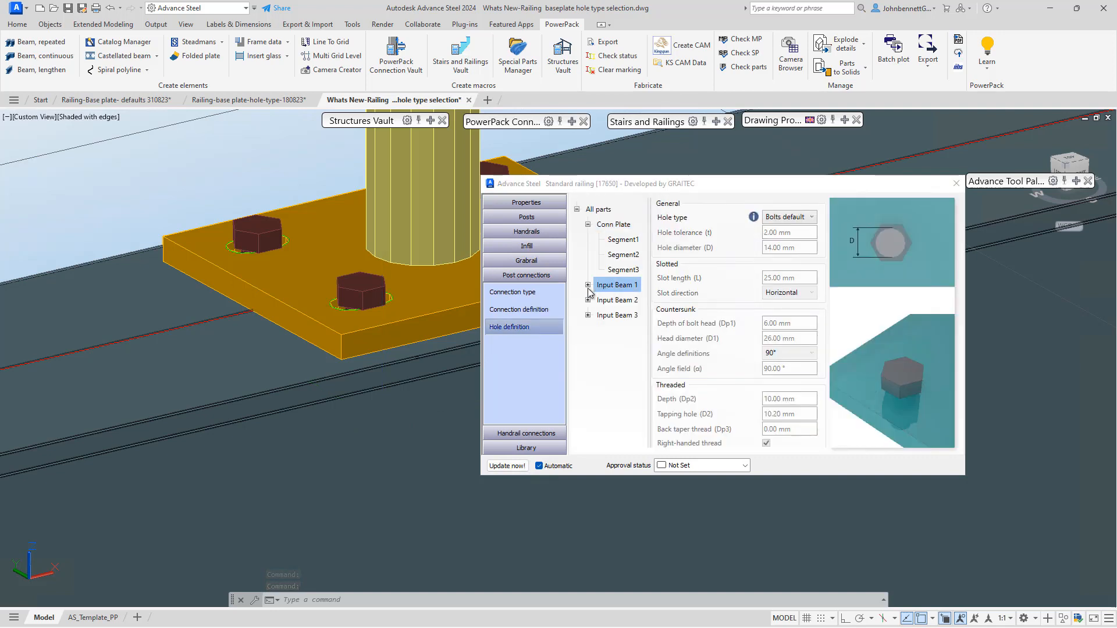
click(587, 285)
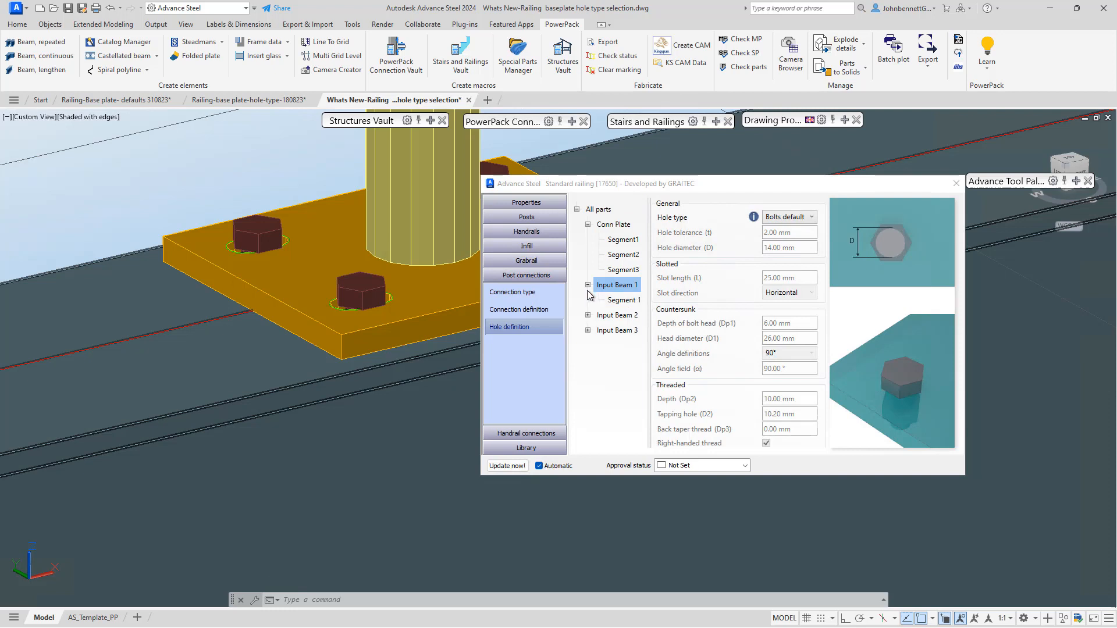
click(588, 315)
click(588, 346)
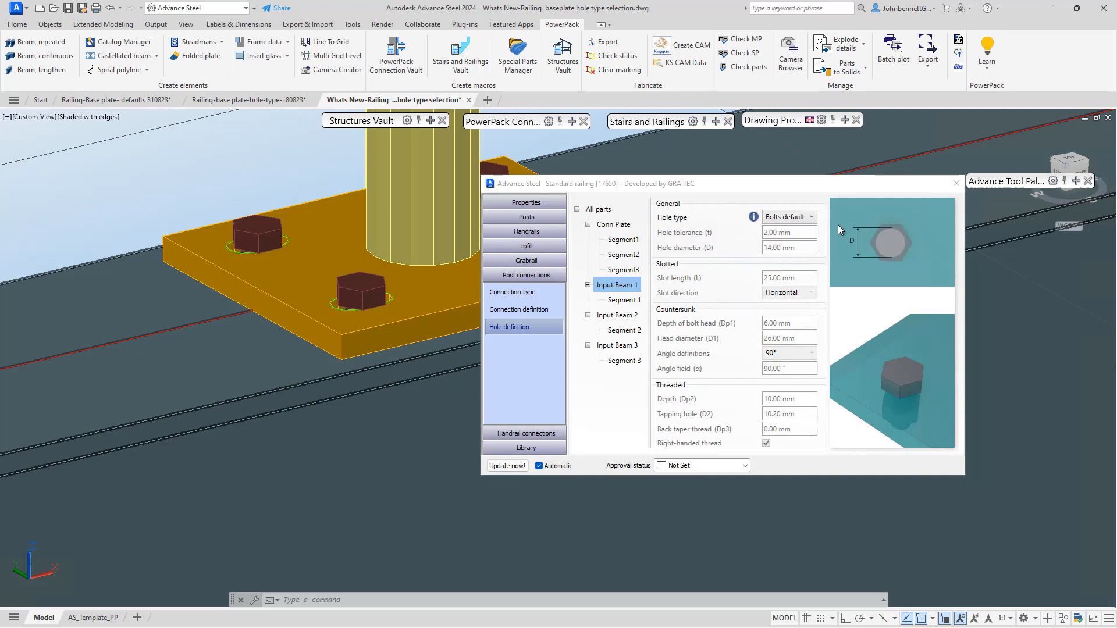
click(808, 218)
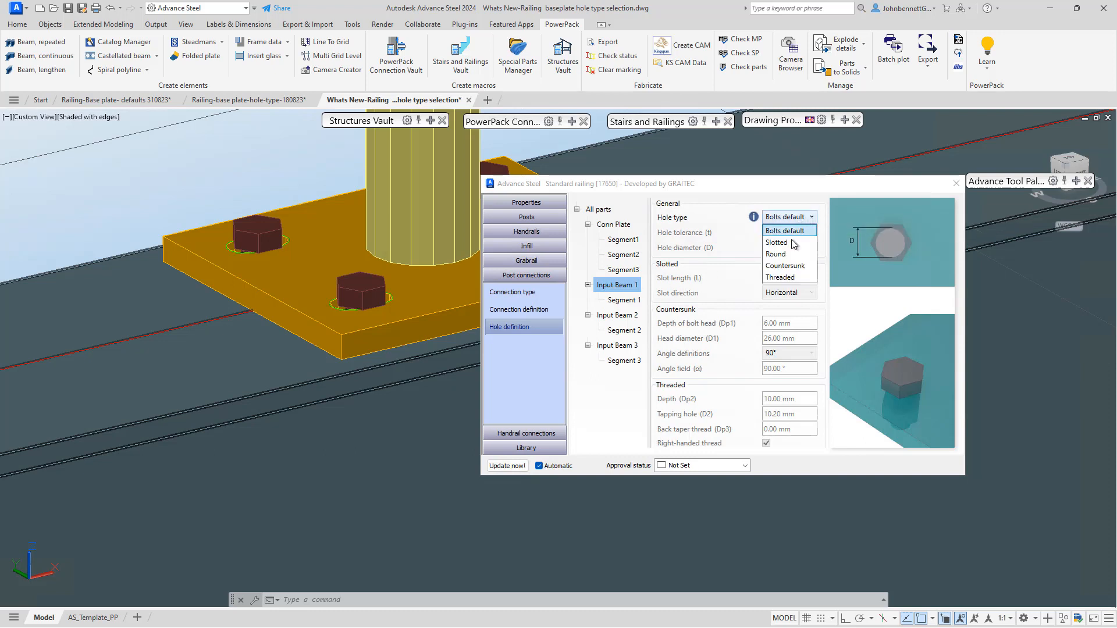
click(779, 278)
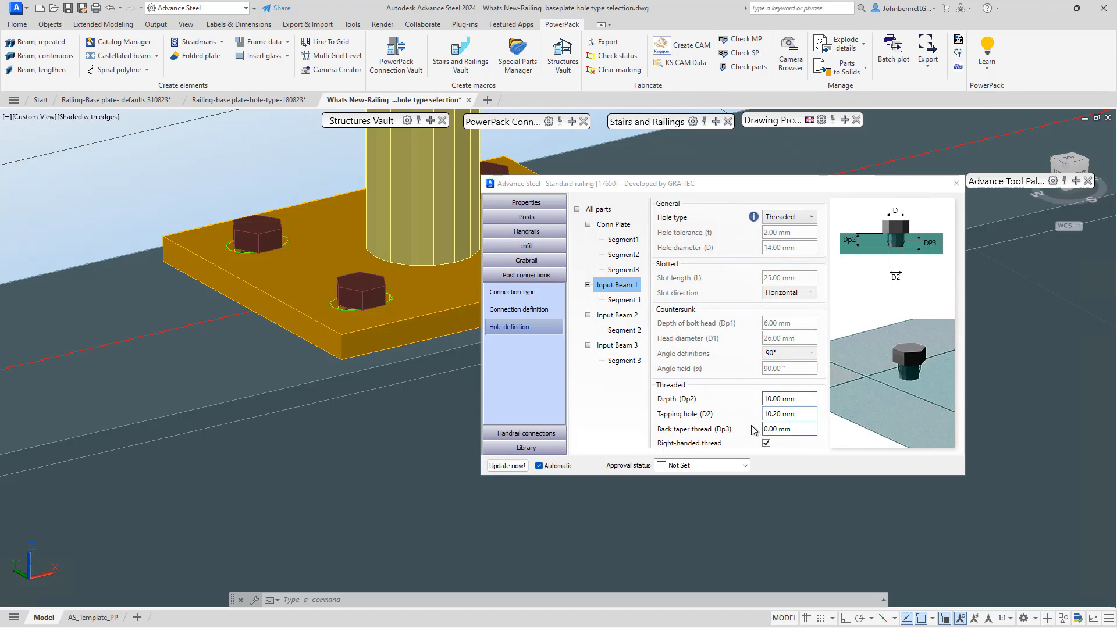
Examine Input Beam 1's threaded depth and tapping hole settings, and check the bolt ends beneath the beam flange.
double_click(811, 398)
drag(811, 397, 755, 404)
click(802, 413)
click(797, 399)
mouse_move(367, 430)
shift+middle_down()
mouse_move(363, 346)
mouse_move(373, 371)
shift+middle_up()
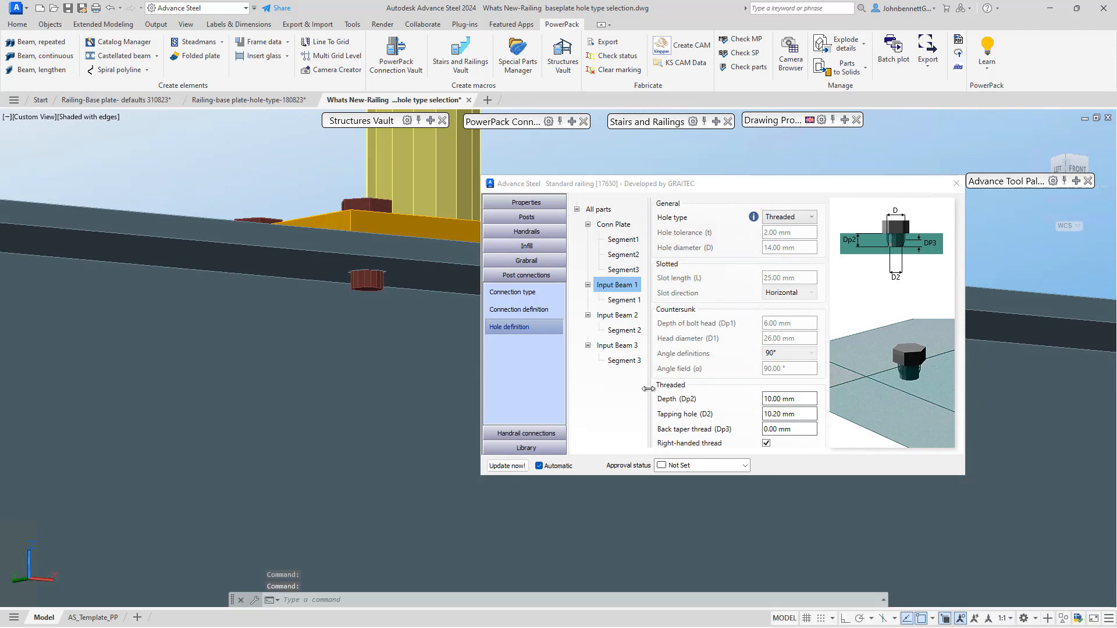
Copy the threaded hole definition of Input Beam 1 to Input Beam 2 and Input Beam 3.
click(614, 316)
right_click(611, 320)
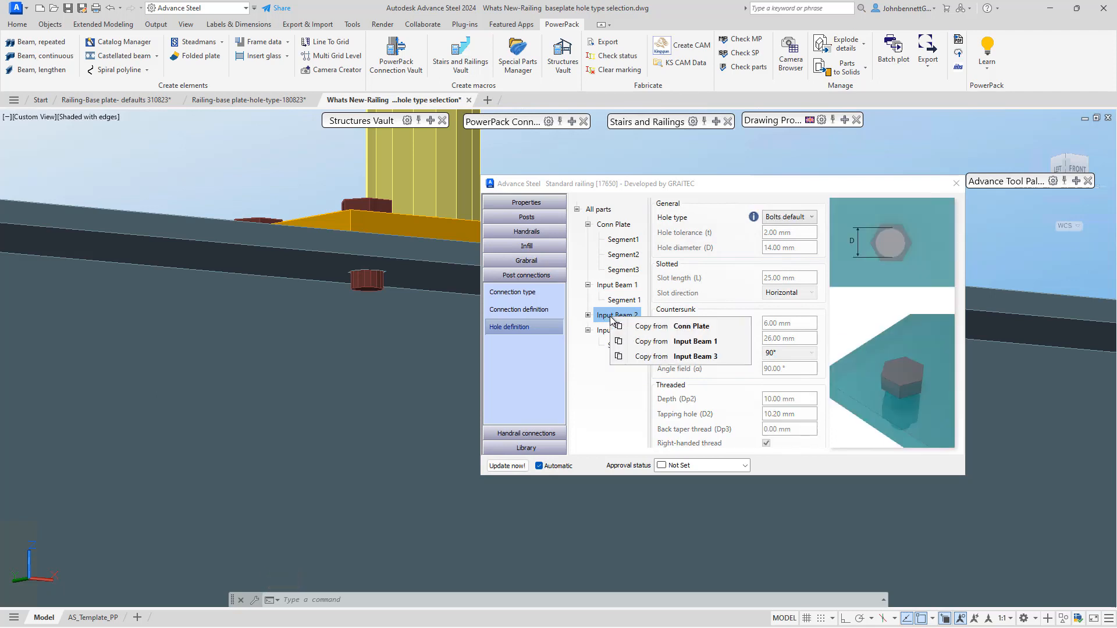
click(648, 343)
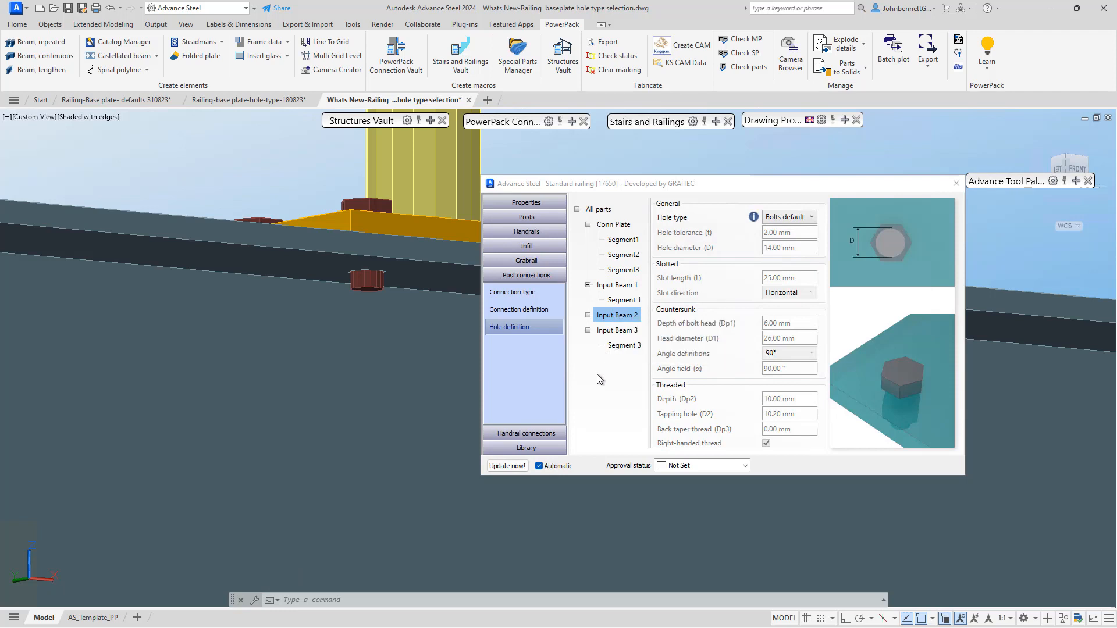
click(612, 335)
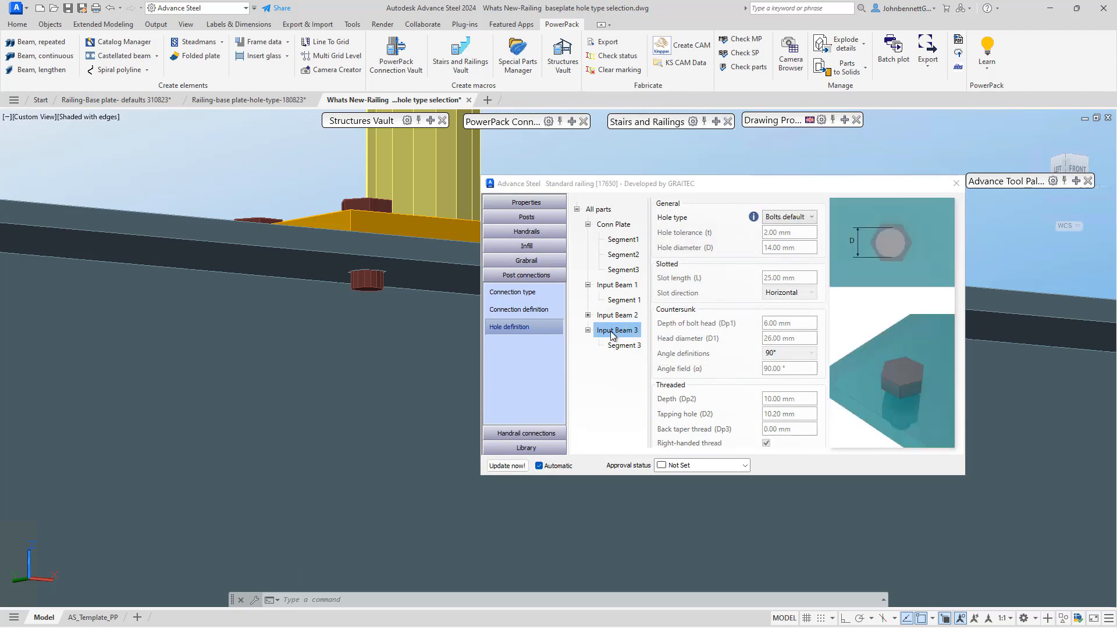
right_click(611, 334)
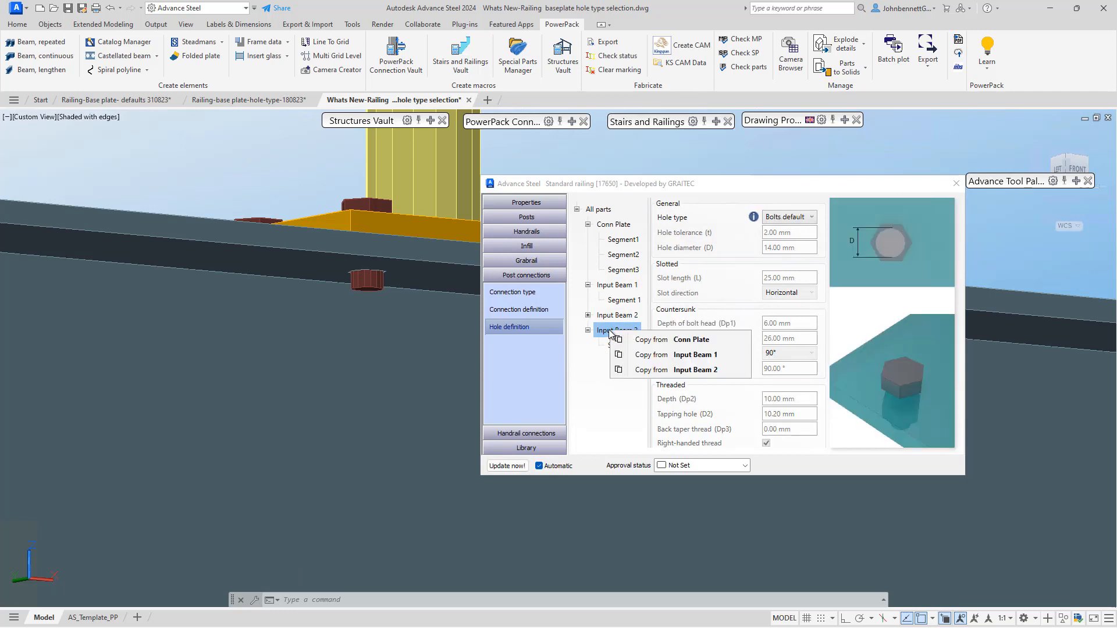
click(653, 355)
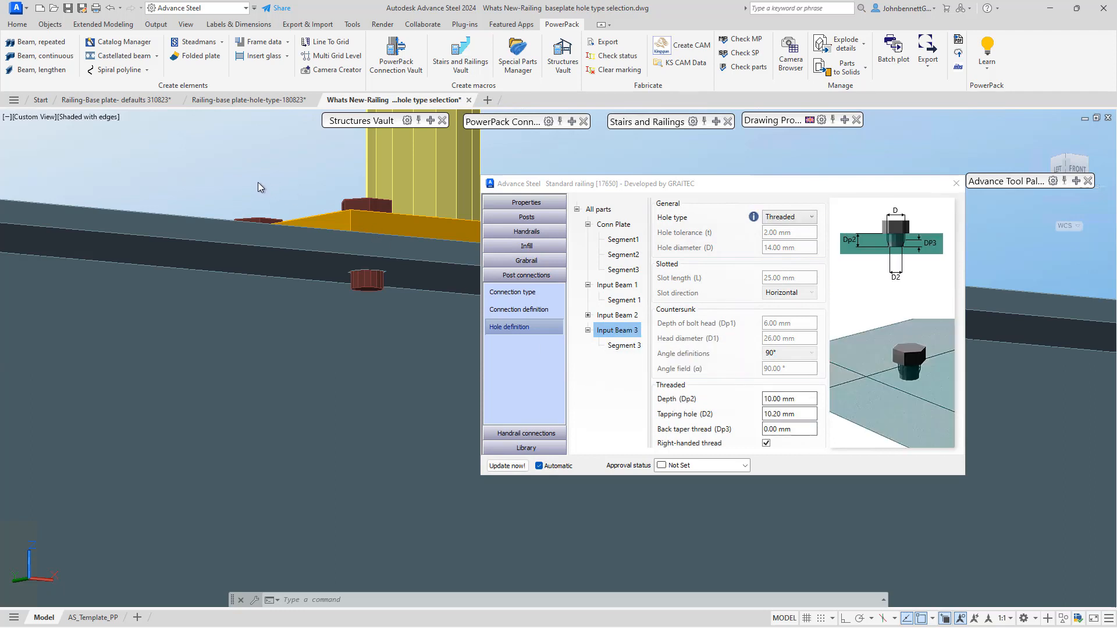
Examine the base plate bolts and their slotted holes from above, and the bolt ends beneath the beam flange.
scroll(255, 180, down, 4)
middle_drag(255, 180, 224, 267)
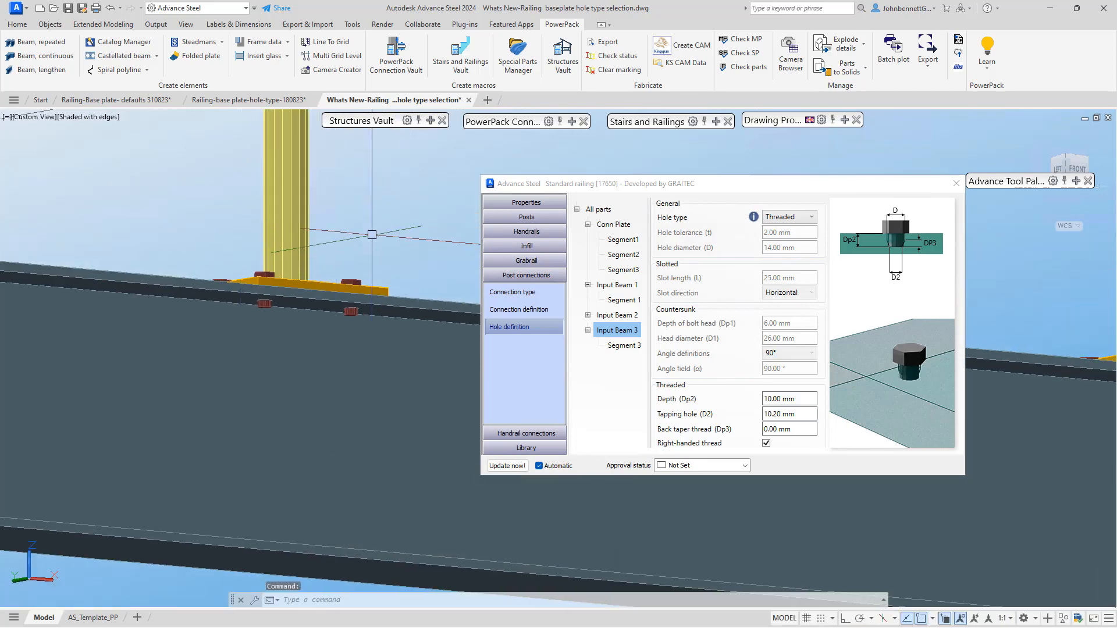
shift+middle_drag(436, 221, 429, 308)
scroll(424, 279, down, 7)
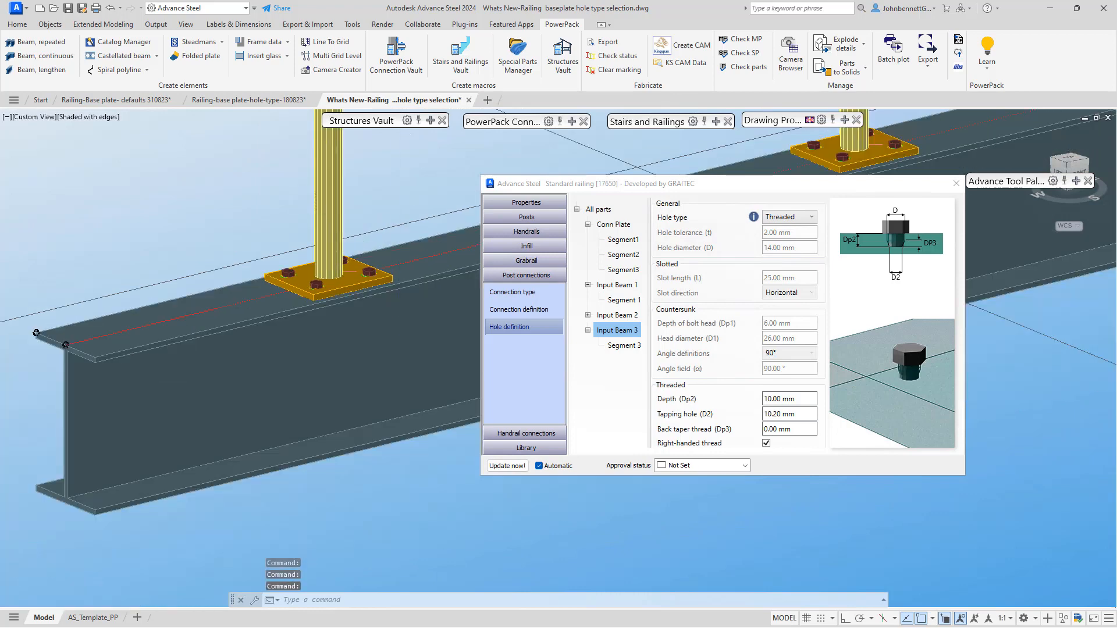
middle_drag(303, 315, 230, 384)
scroll(314, 324, up, 2)
scroll(277, 364, up, 5)
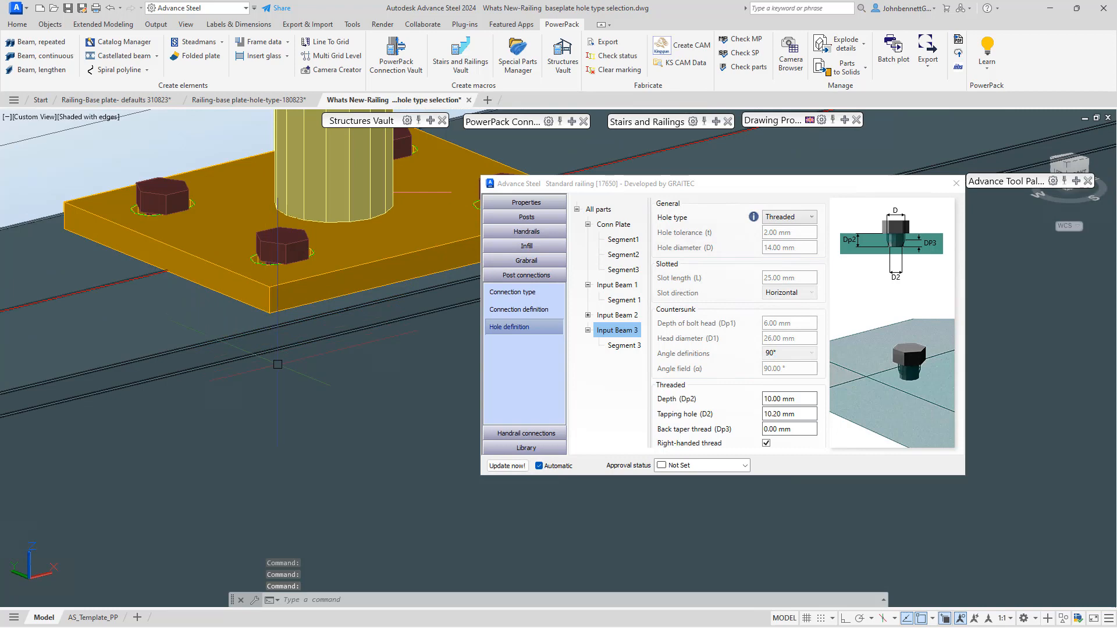
shift+middle_drag(277, 364, 282, 239)
scroll(288, 167, up, 7)
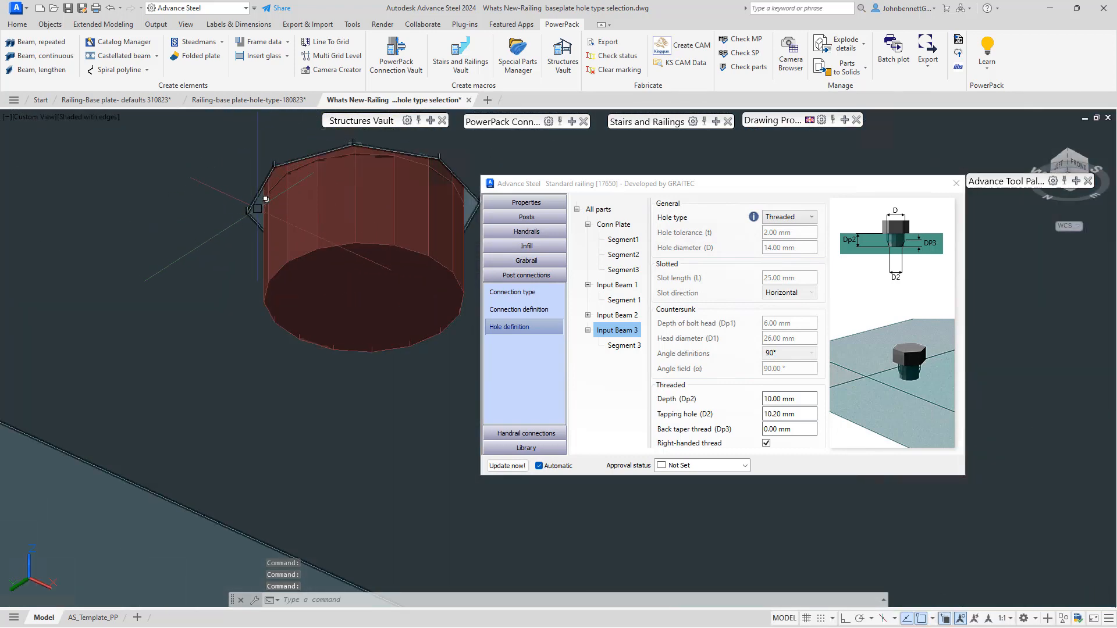
scroll(279, 179, down, 2)
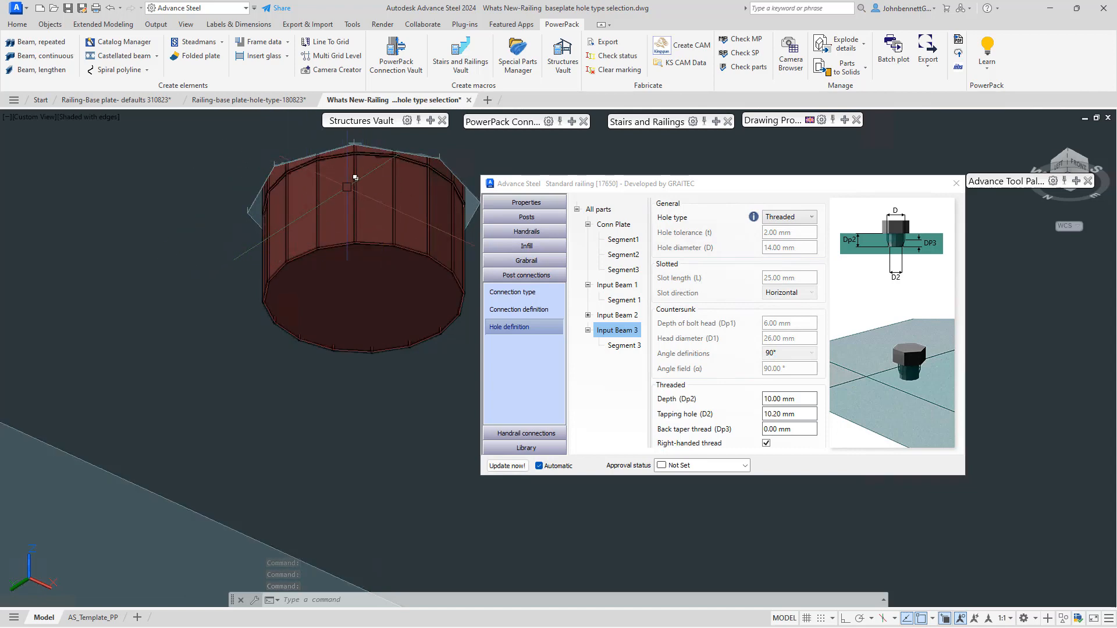
scroll(342, 226, down, 1)
middle_drag(341, 227, 312, 309)
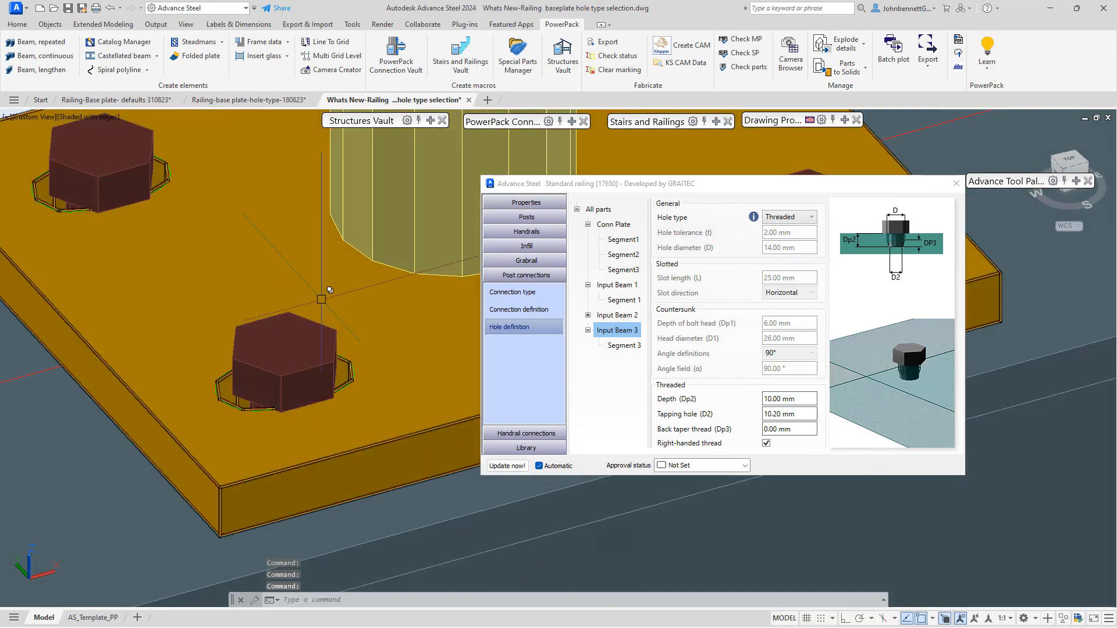
Reset the hole type of all parts to Bolts default in the hole definition.
click(611, 289)
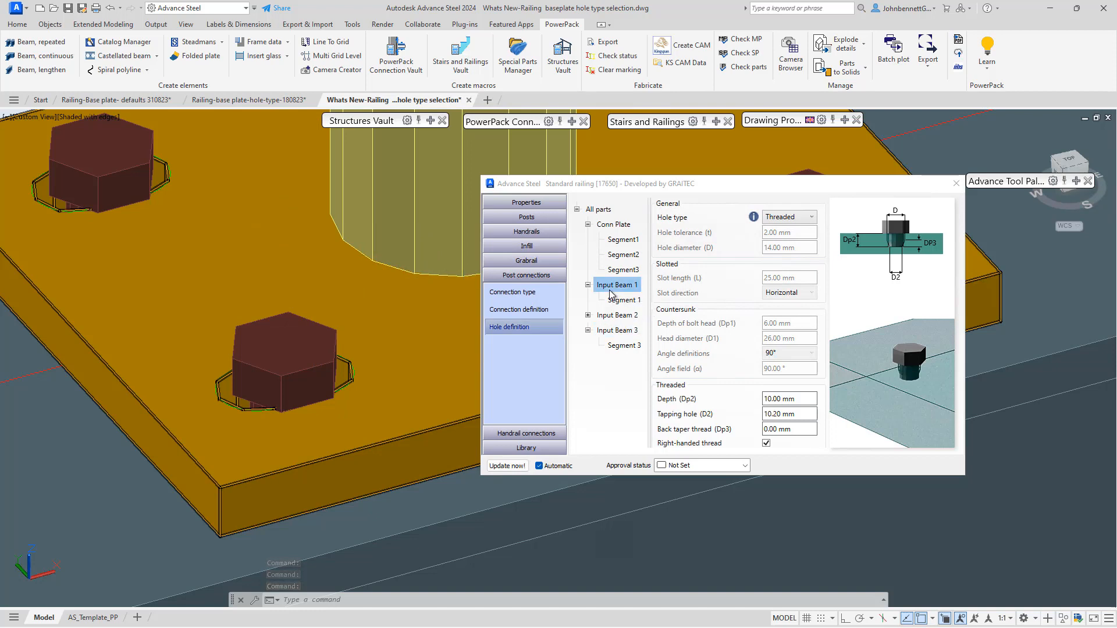
click(603, 211)
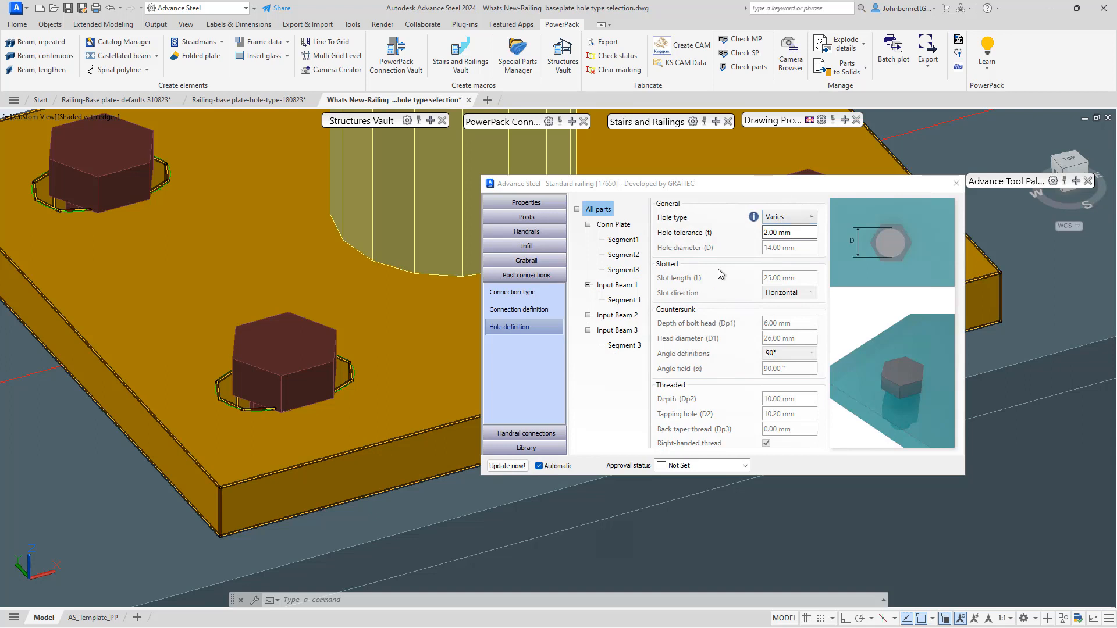
click(789, 218)
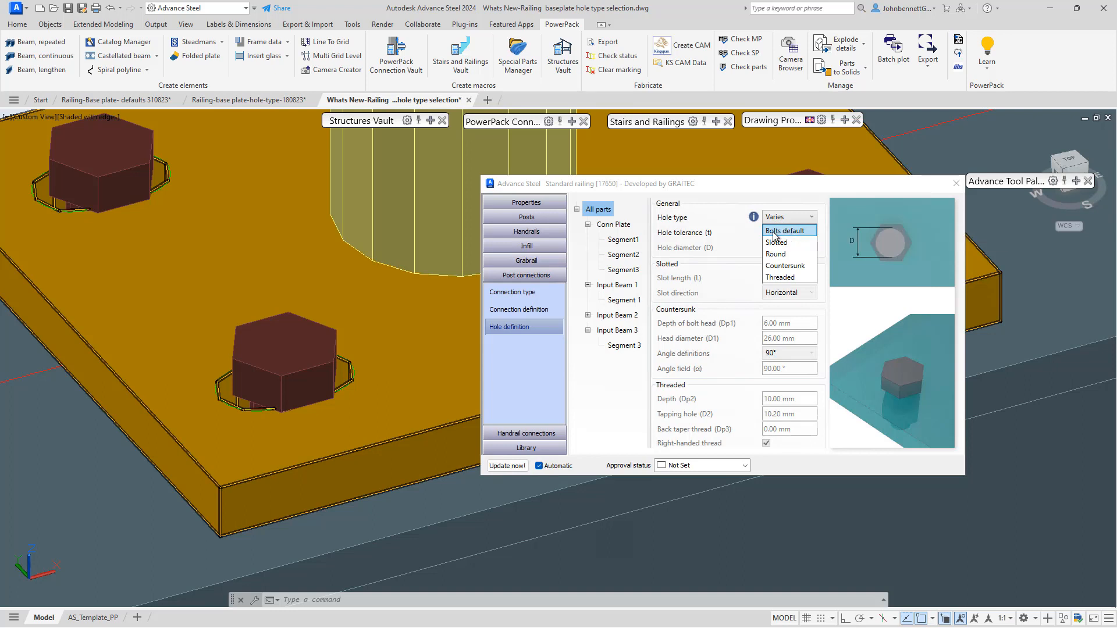
click(774, 231)
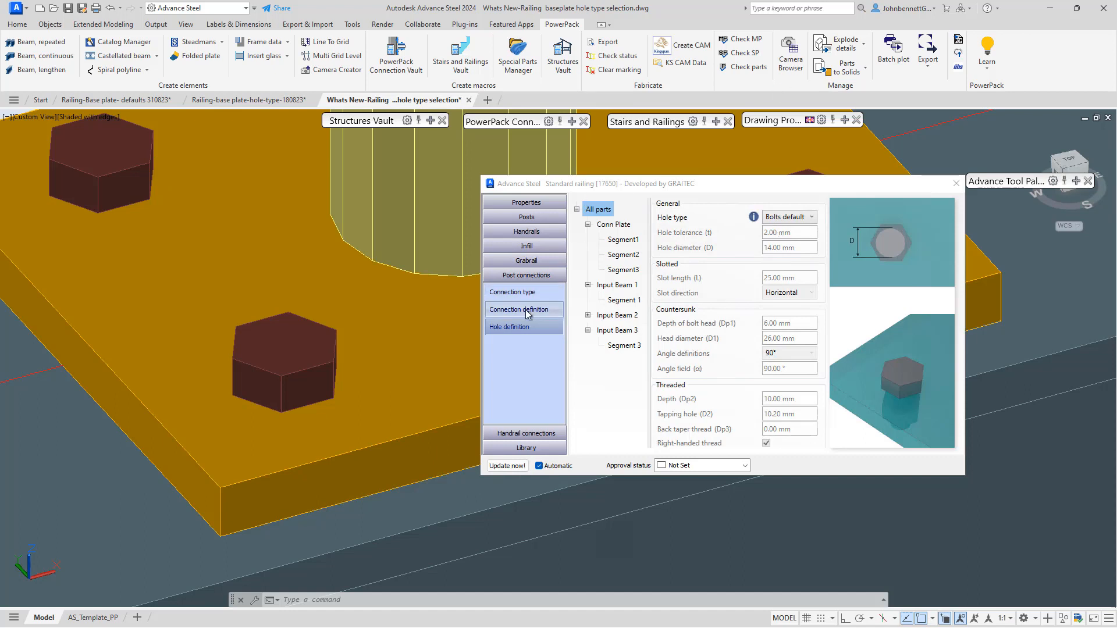
Change the base plate connectors' set to N and their bolt type to Countersunk Screw ISO 10642 for all segments.
click(526, 309)
click(747, 347)
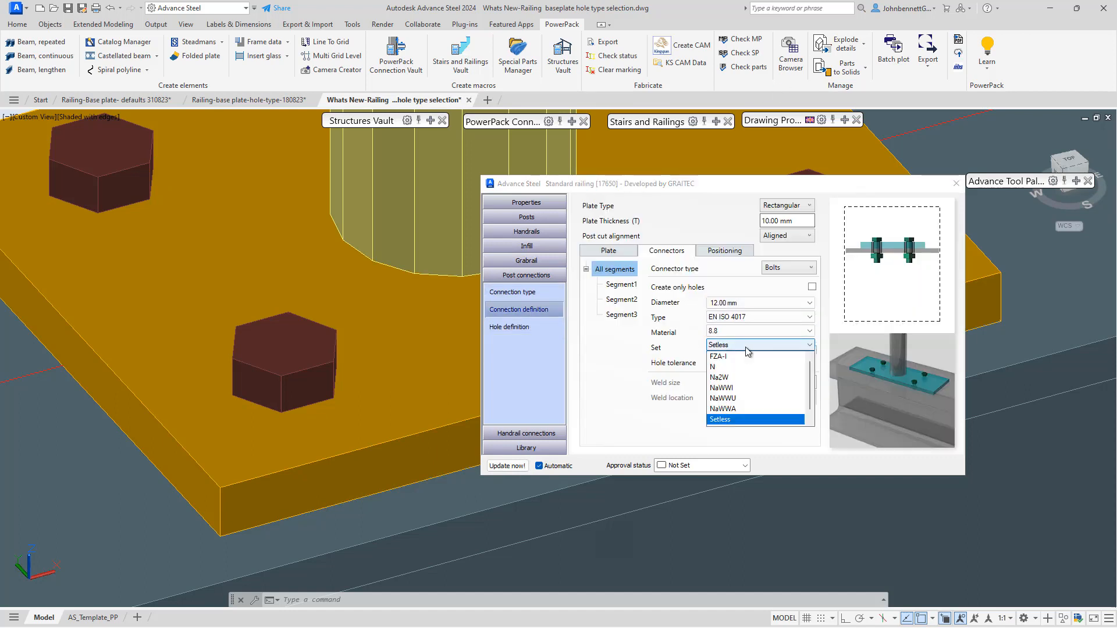
click(708, 364)
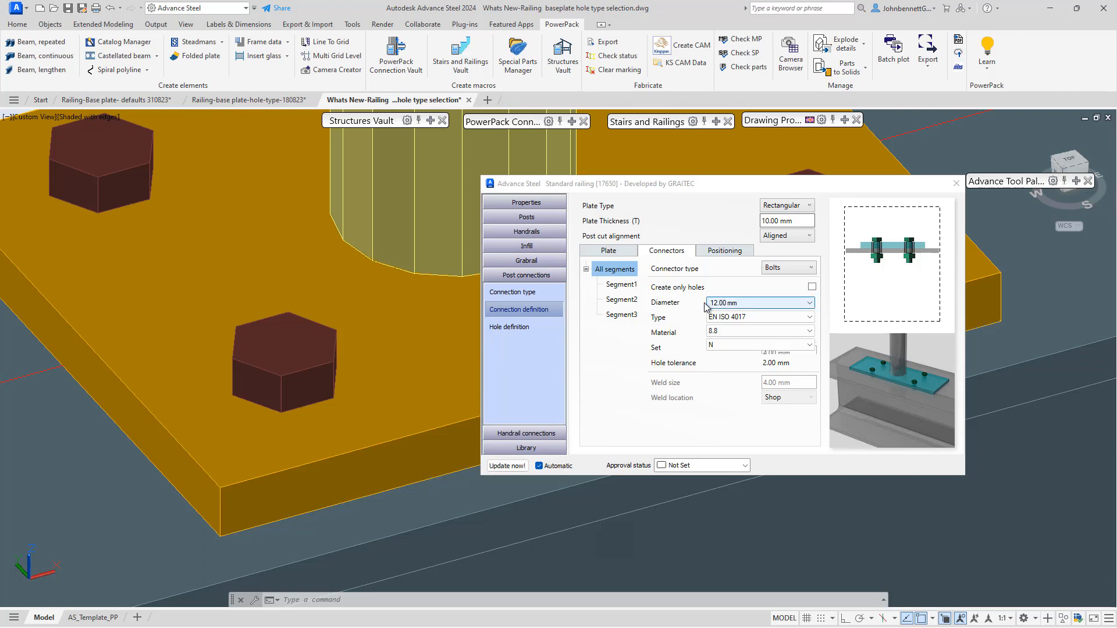
click(788, 316)
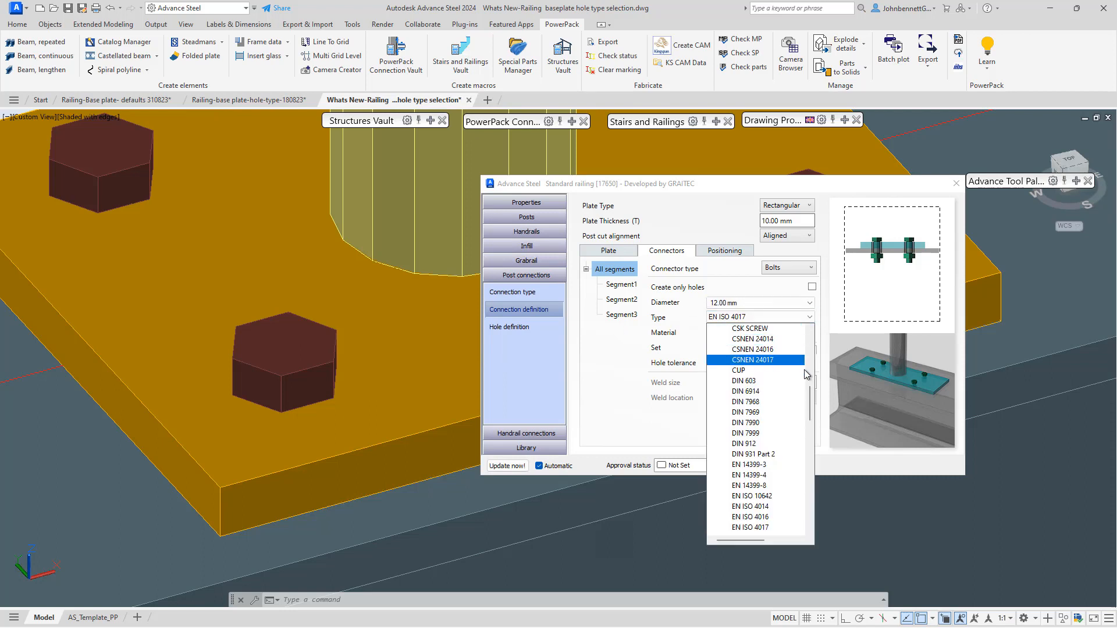
drag(811, 409, 810, 393)
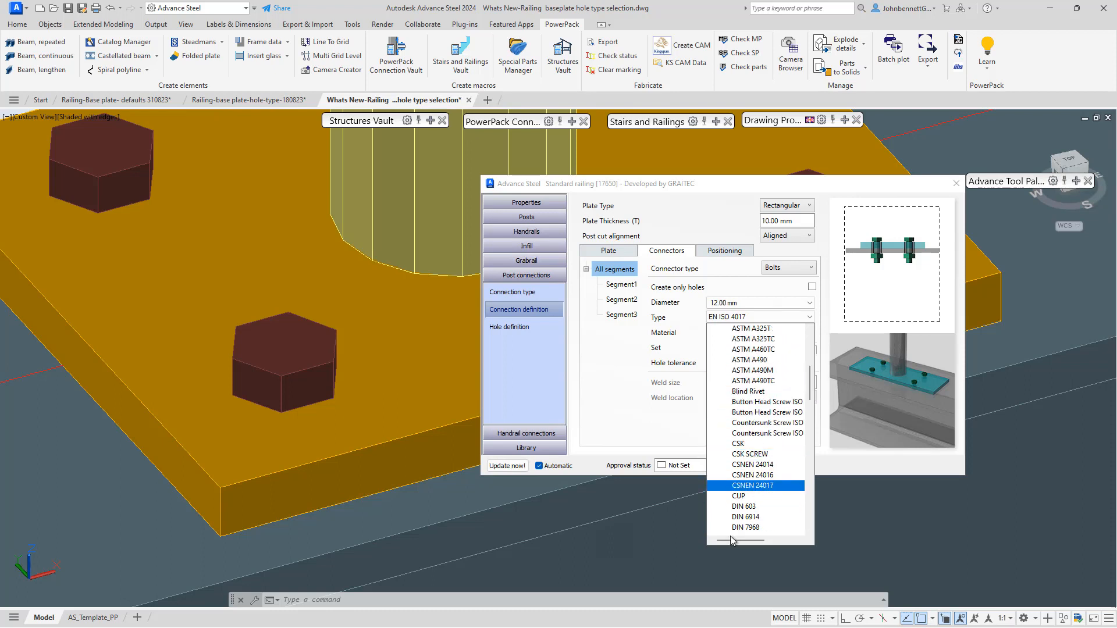
mouse_move(735, 541)
mouse_down()
mouse_move(763, 542)
mouse_move(745, 545)
mouse_up()
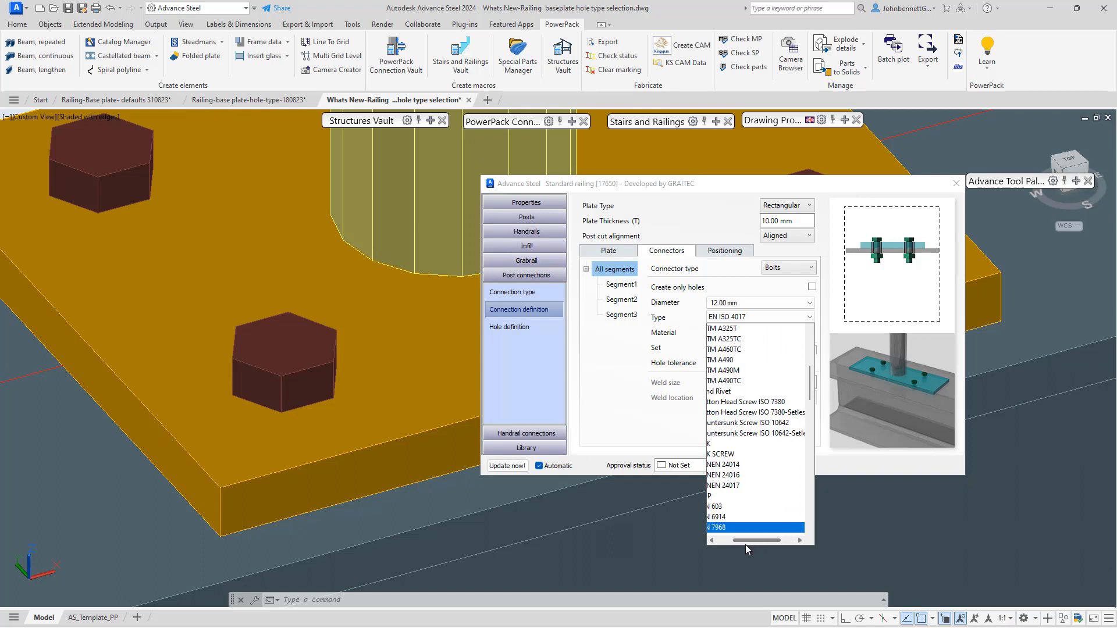
click(739, 423)
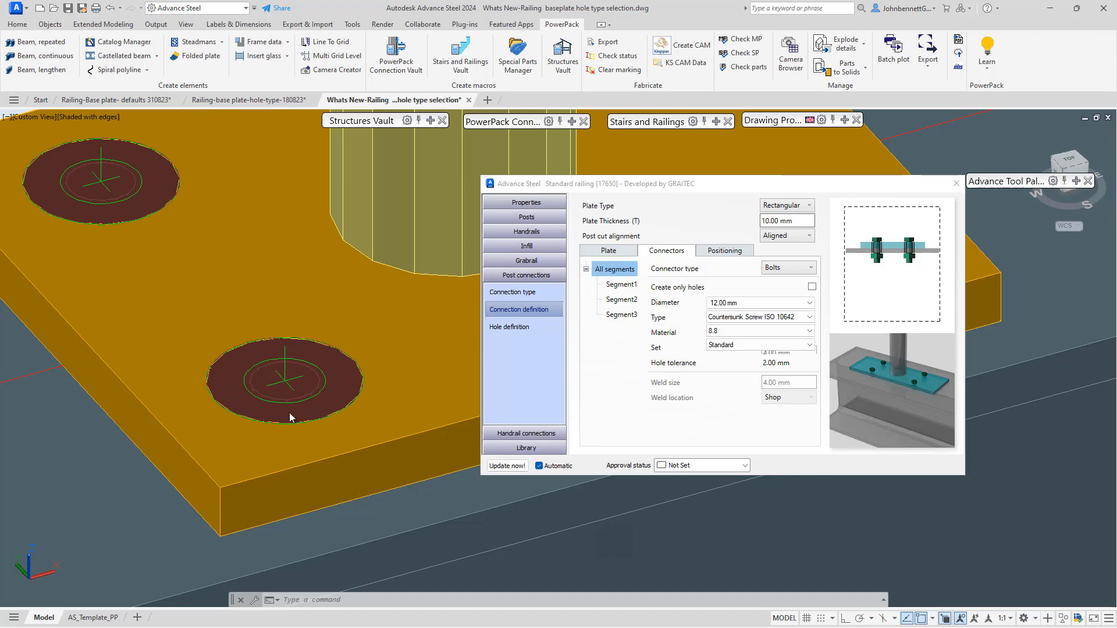
Set the Conn Plate's hole type to Countersunk in the hole definition.
scroll(284, 462, down, 3)
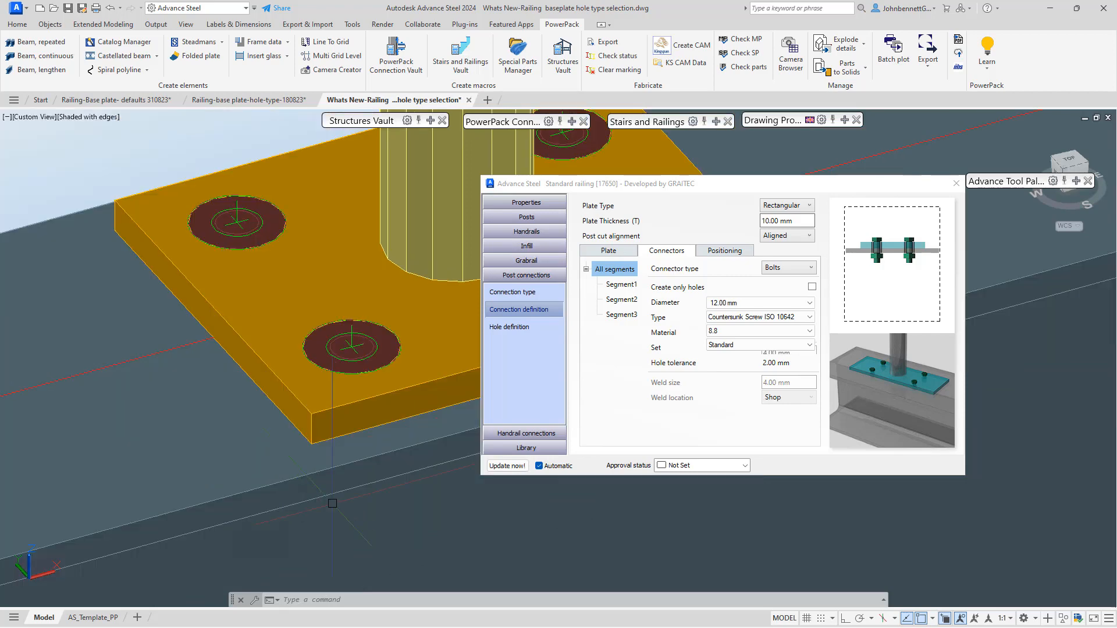
shift+middle_drag(308, 501, 319, 541)
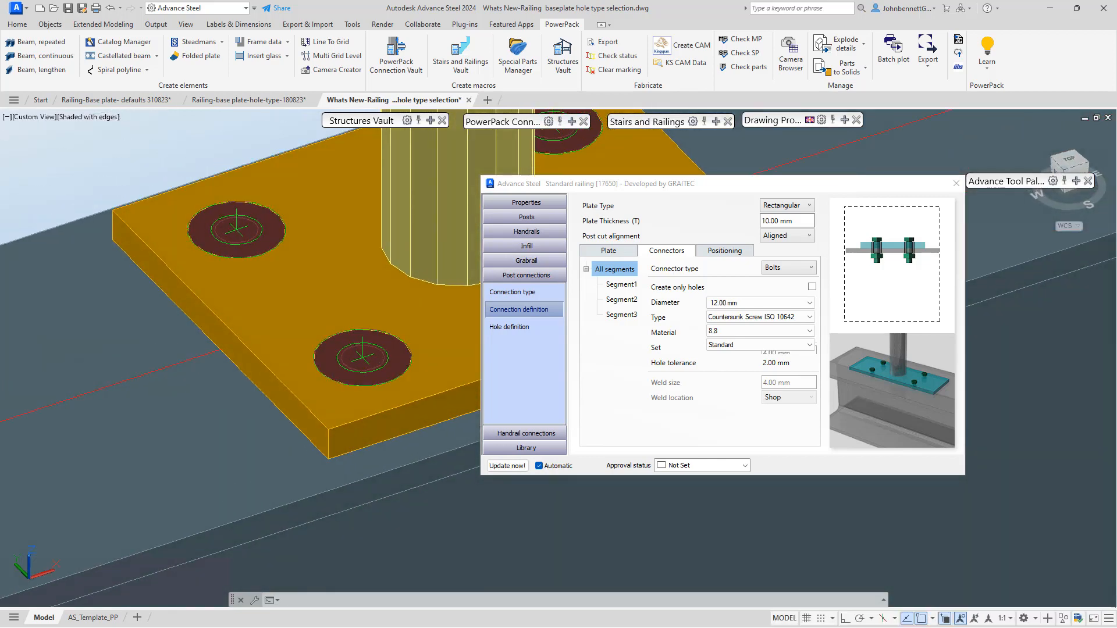
click(512, 327)
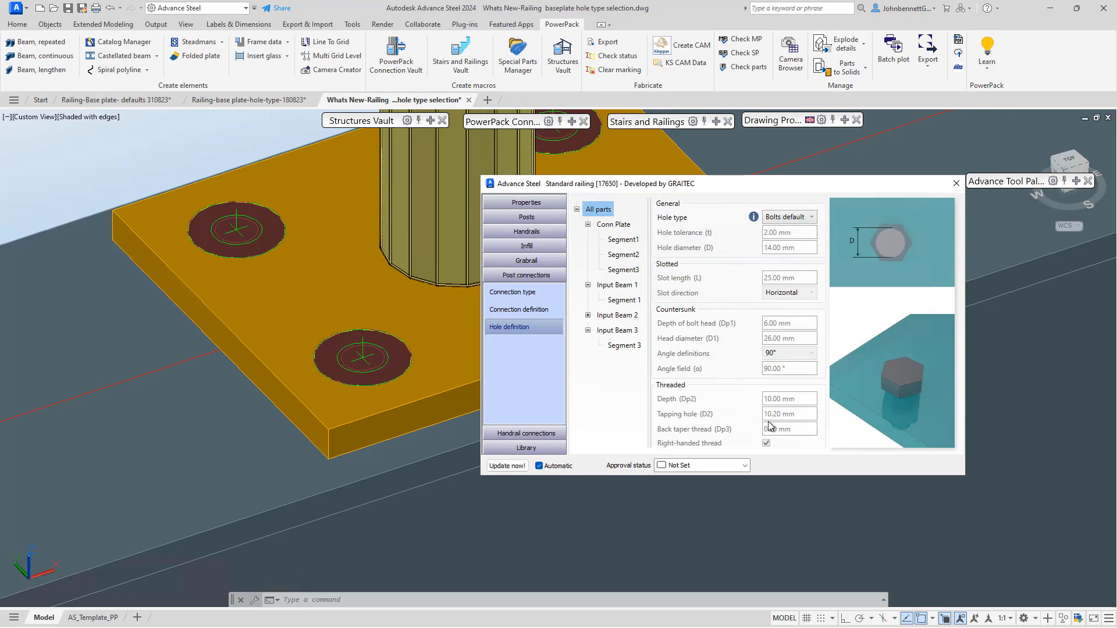
click(605, 229)
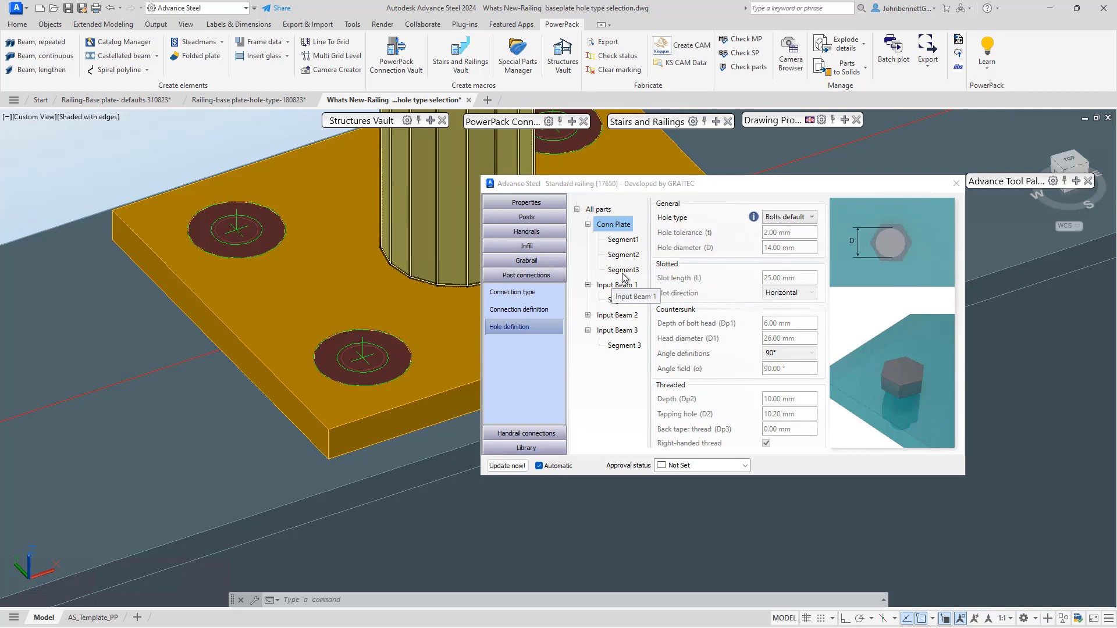
click(782, 218)
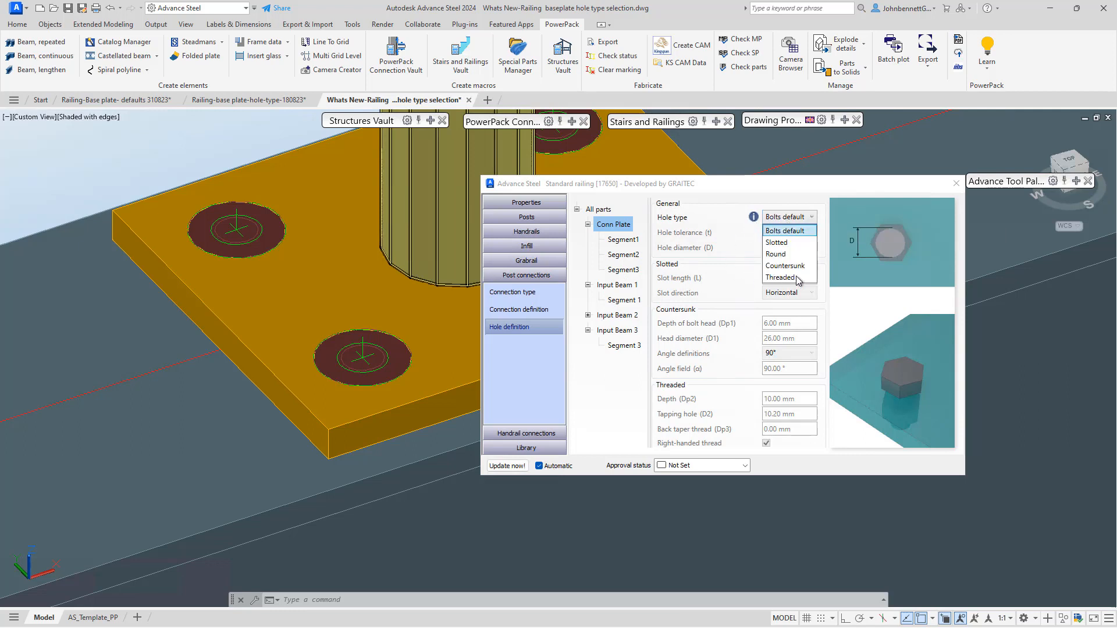
click(743, 277)
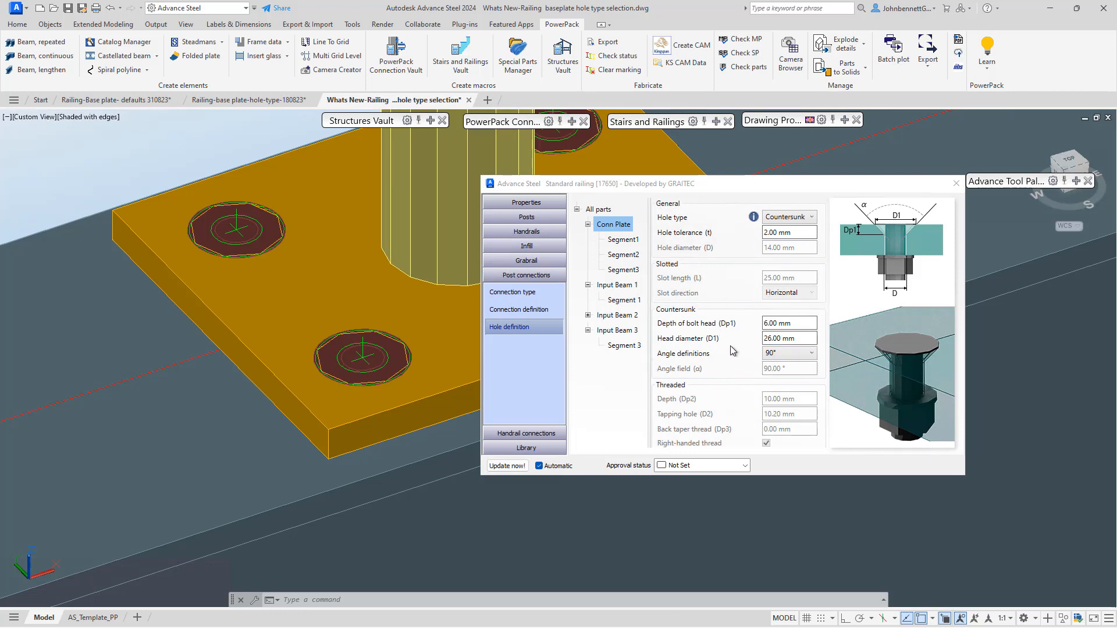
Examine the Conn Plate's countersunk settings: depth of bolt head, head diameter and the available angle definitions.
double_click(792, 337)
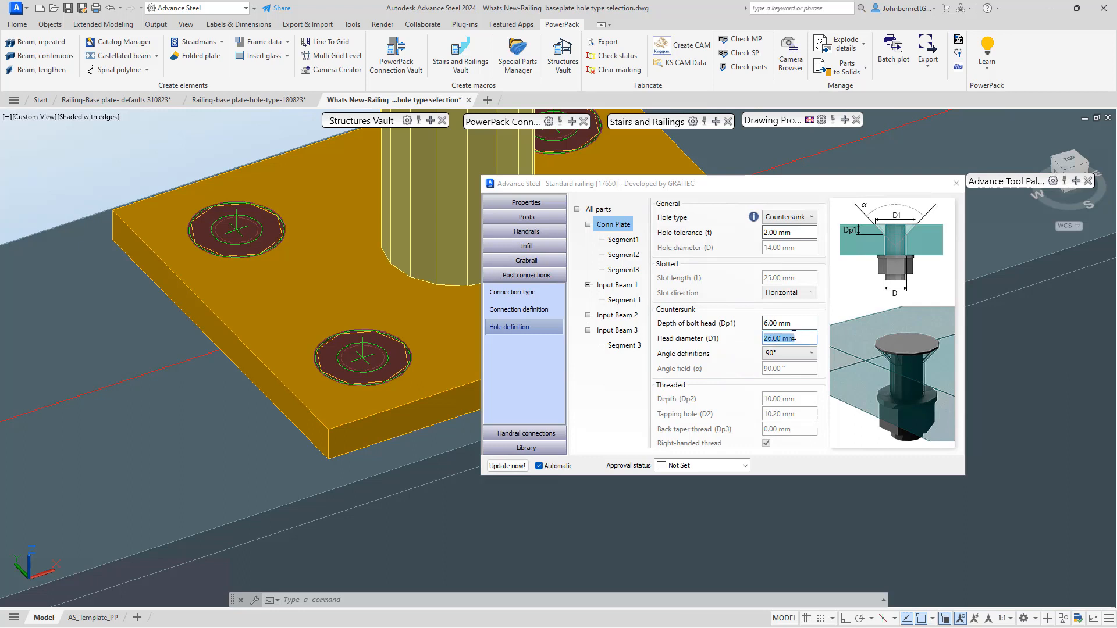
double_click(806, 321)
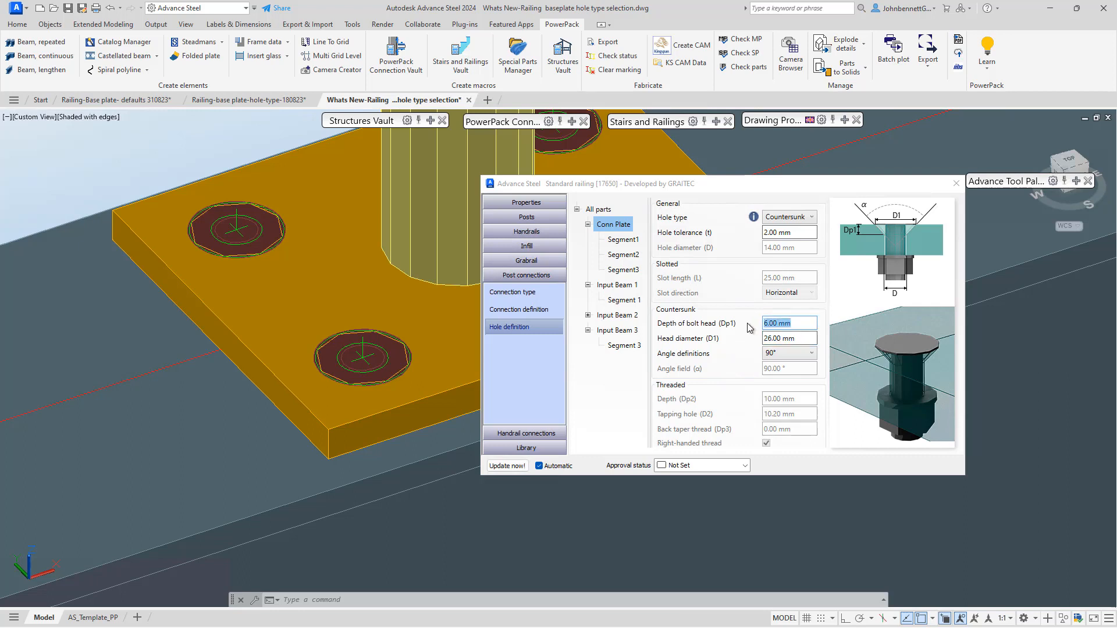
double_click(805, 339)
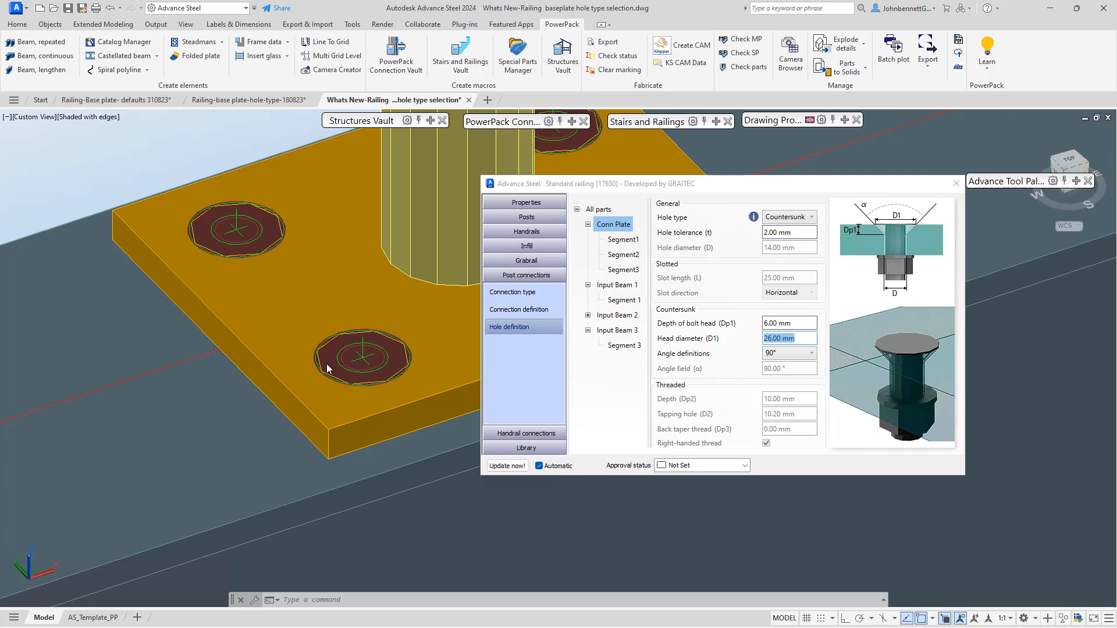
double_click(773, 328)
click(792, 353)
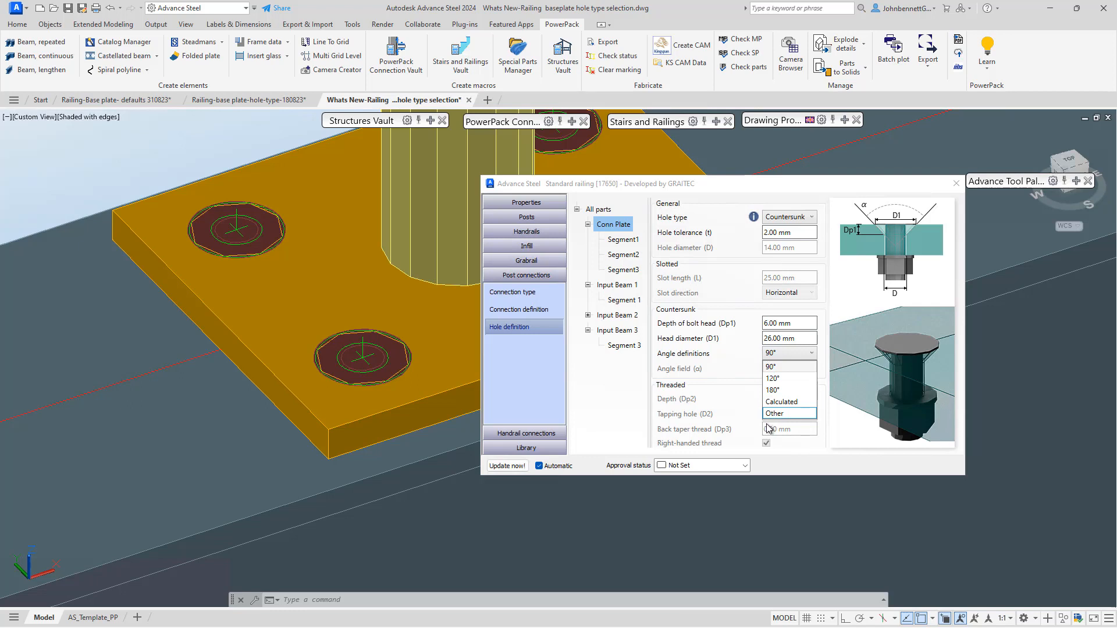
click(736, 351)
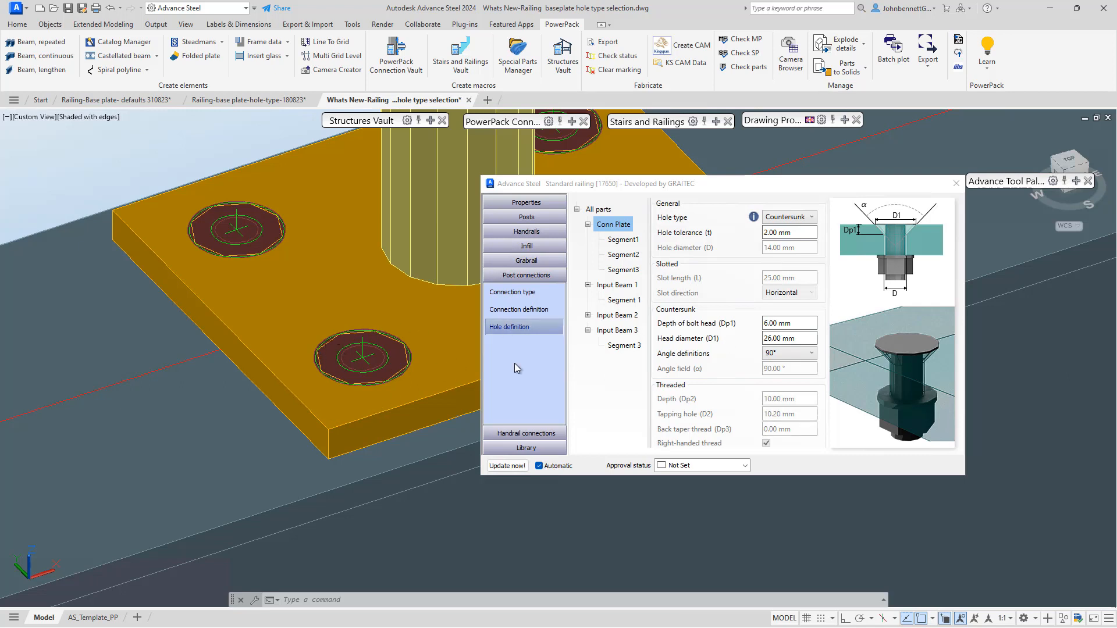
mouse_move(752, 216)
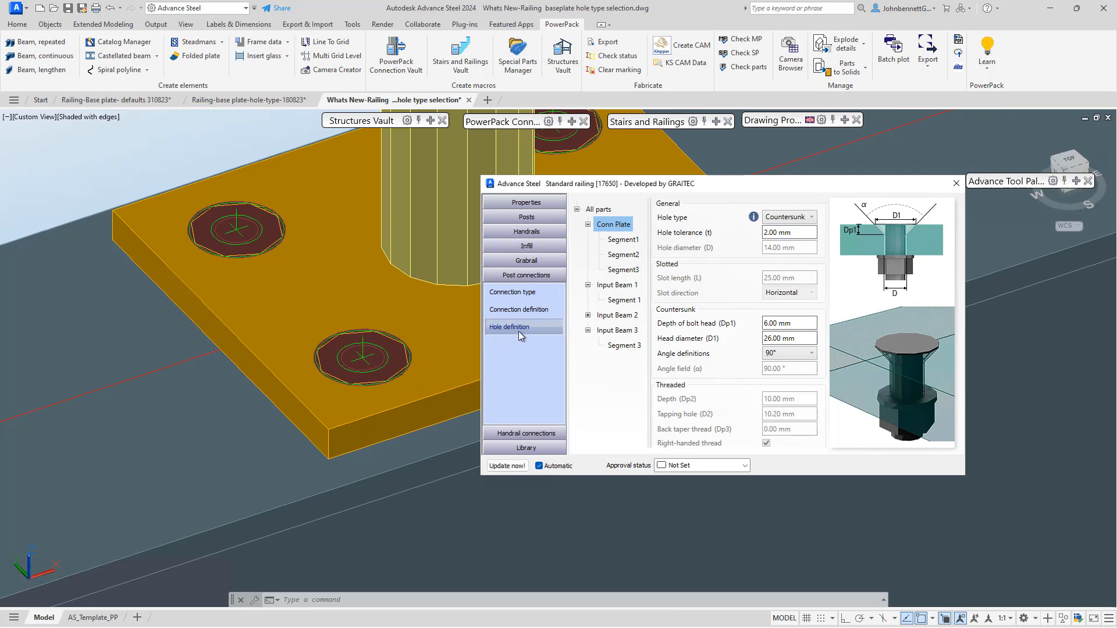
Change the base plate connectors' bolt type to ISO 4014 Bolt for all segments in the connection definition.
click(498, 315)
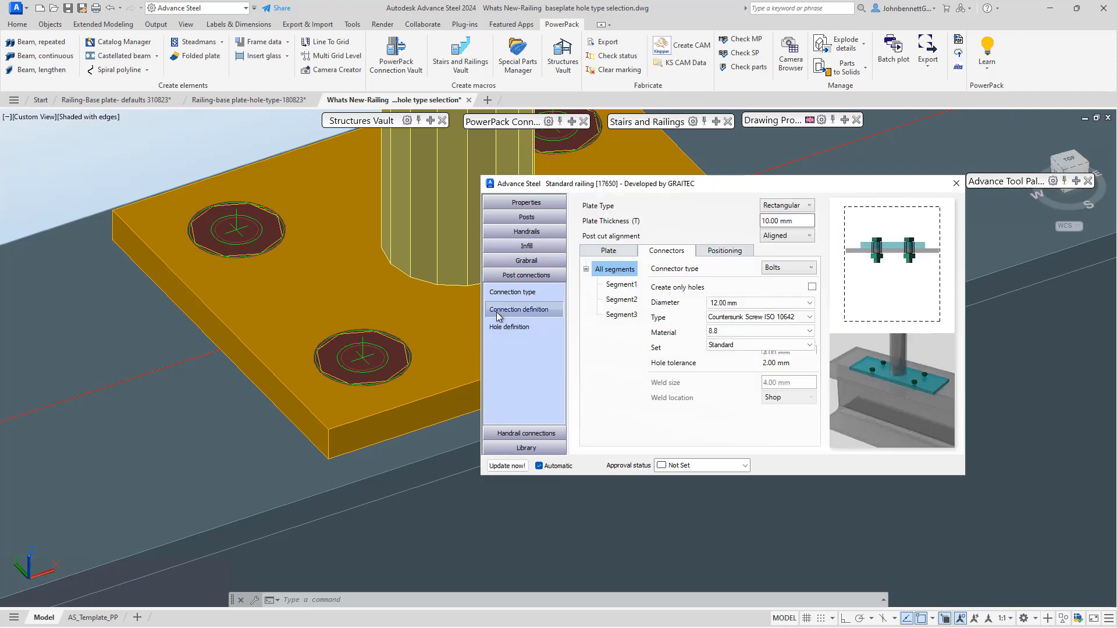
click(766, 319)
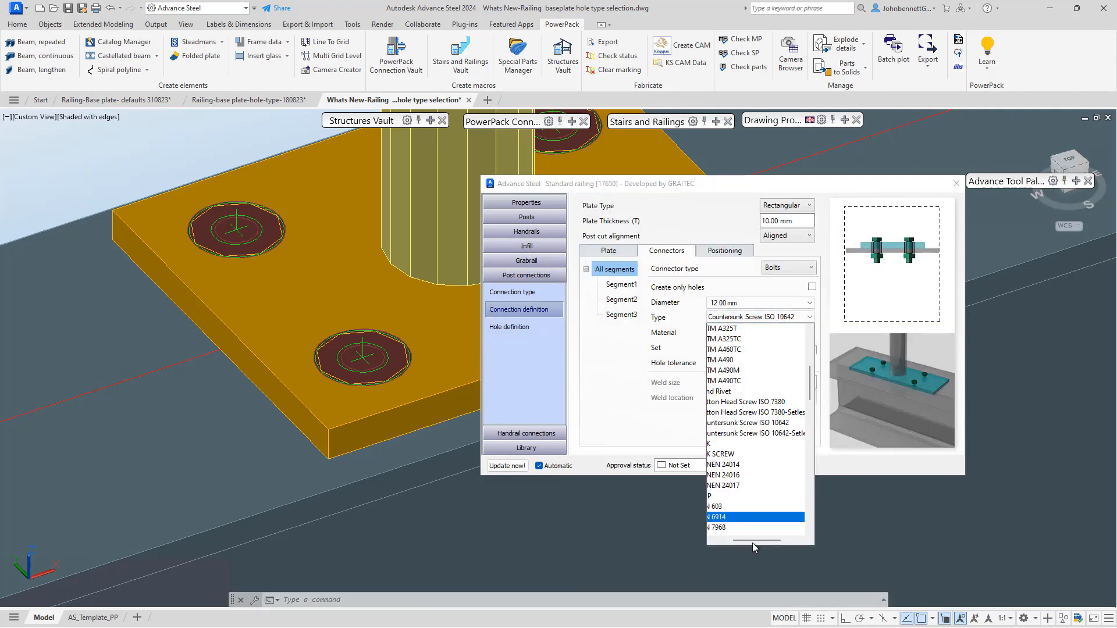
drag(751, 542, 733, 542)
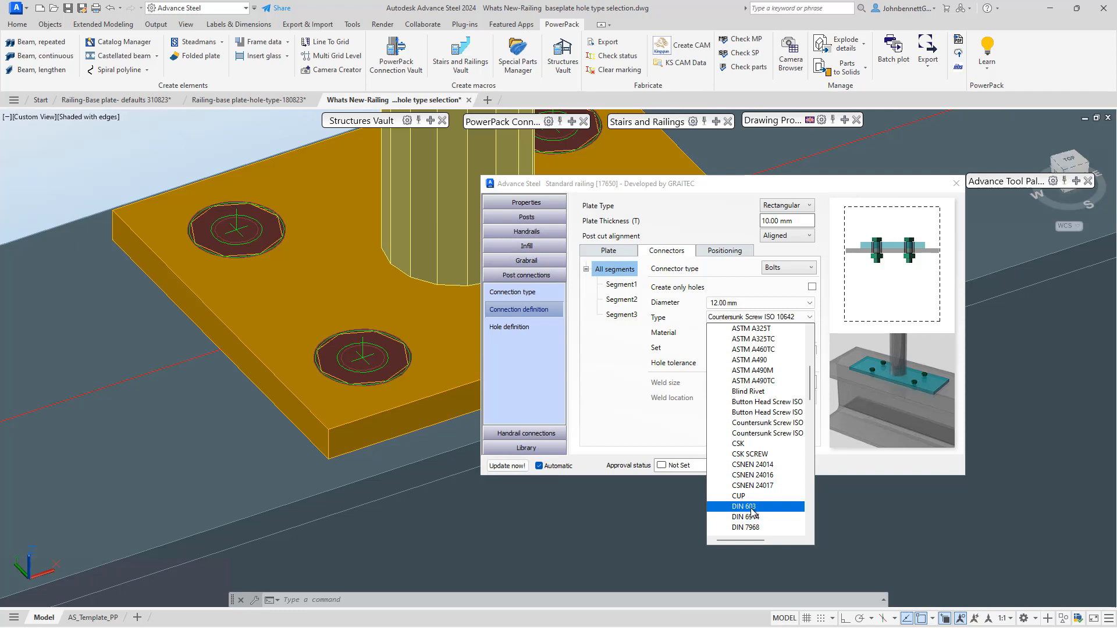
scroll(751, 513, down, 1)
scroll(765, 489, down, 4)
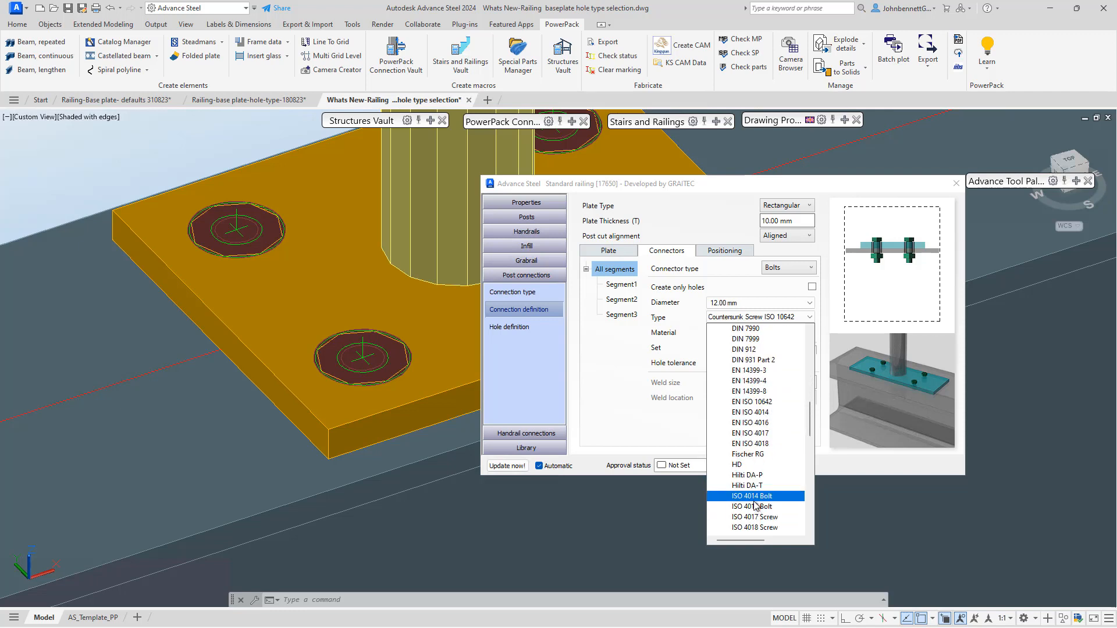
click(751, 499)
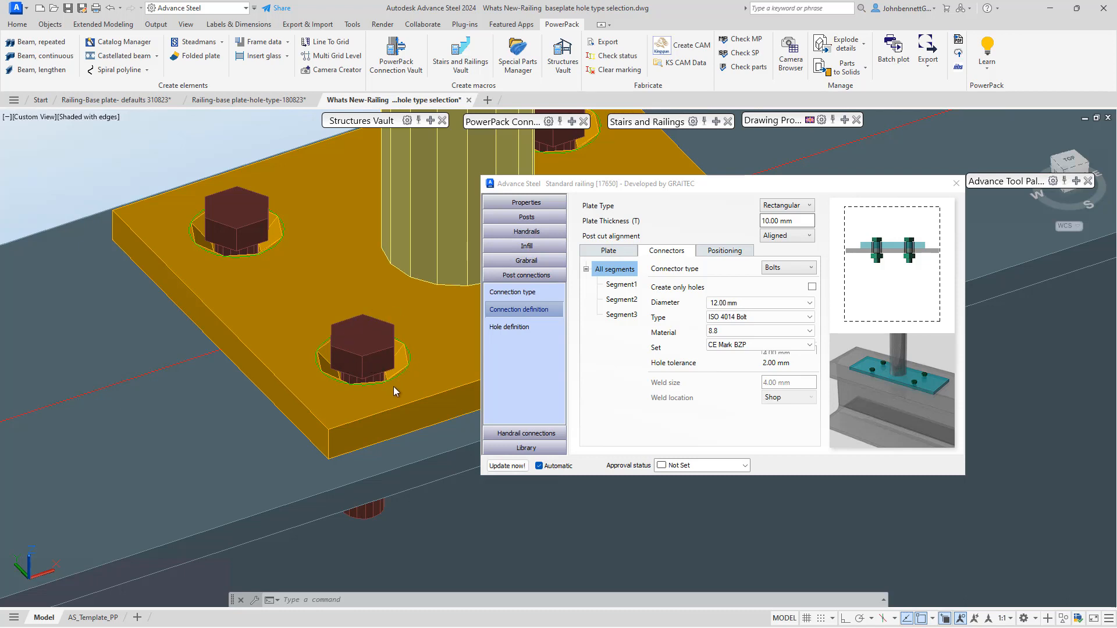
Set the hole type to Bolts default for the Conn Plate and for all parts in the hole definition.
click(496, 328)
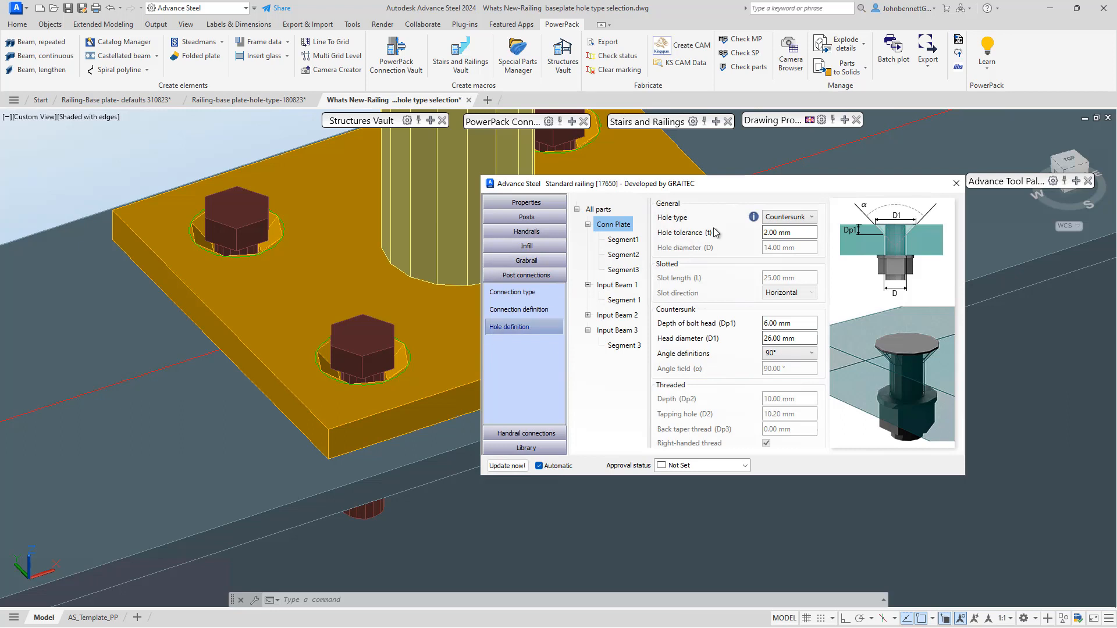
click(774, 219)
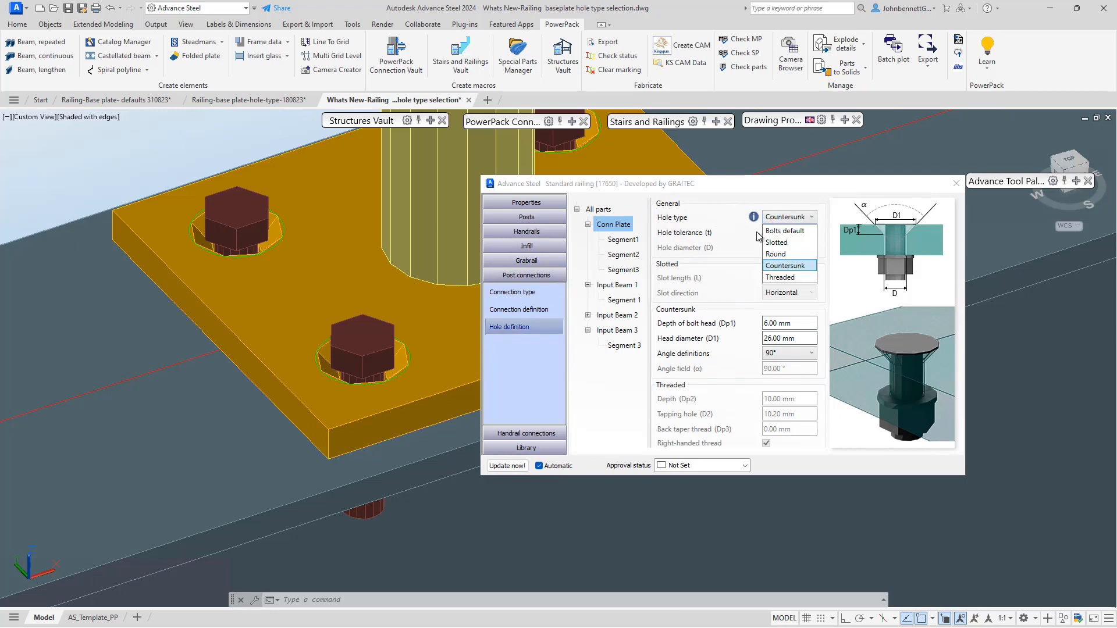
click(685, 281)
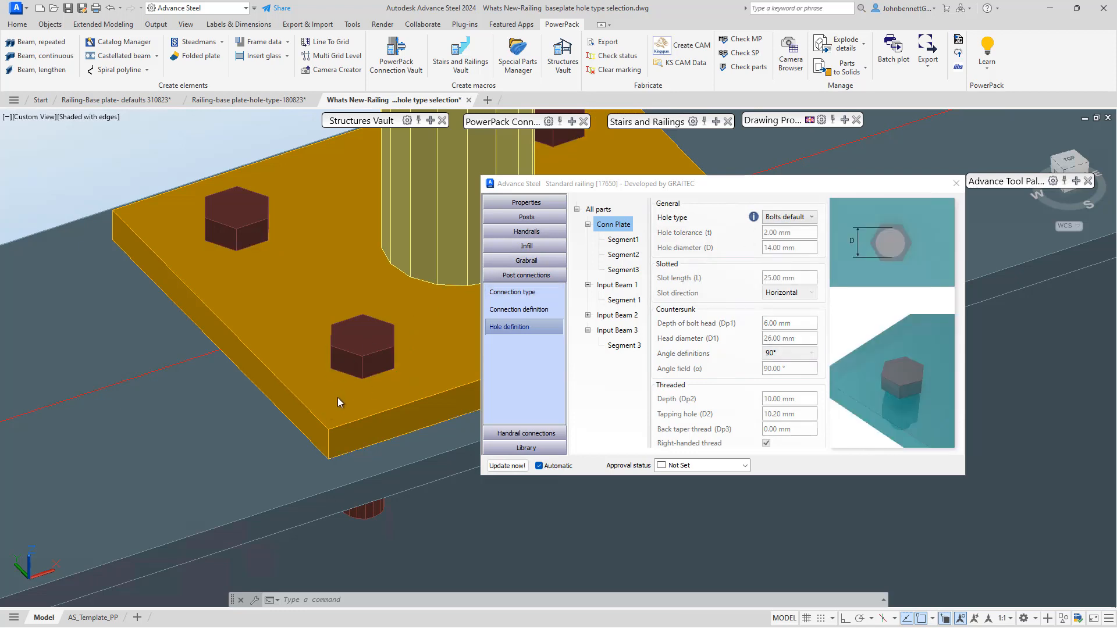
click(594, 210)
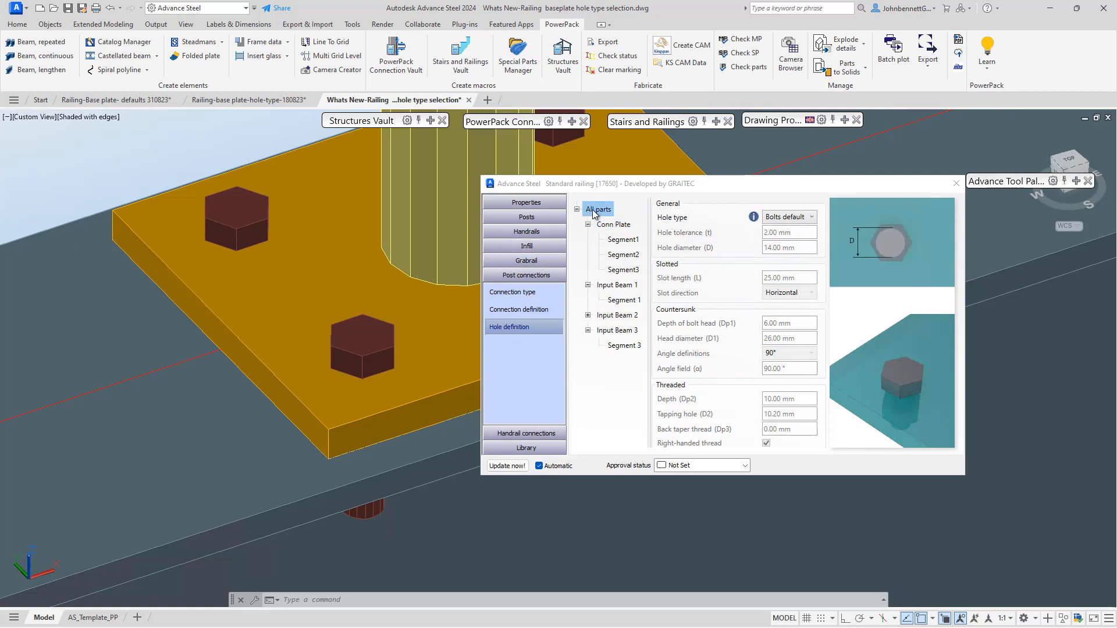
click(779, 221)
click(780, 229)
click(773, 219)
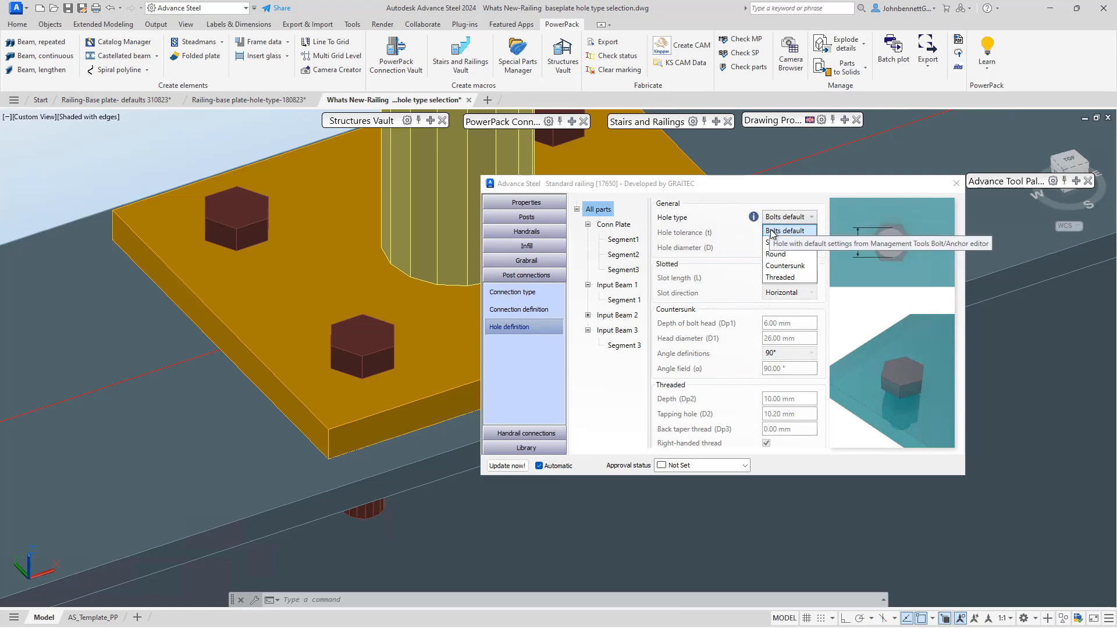
Enable Create only holes for the base plate connectors of all segments.
click(508, 314)
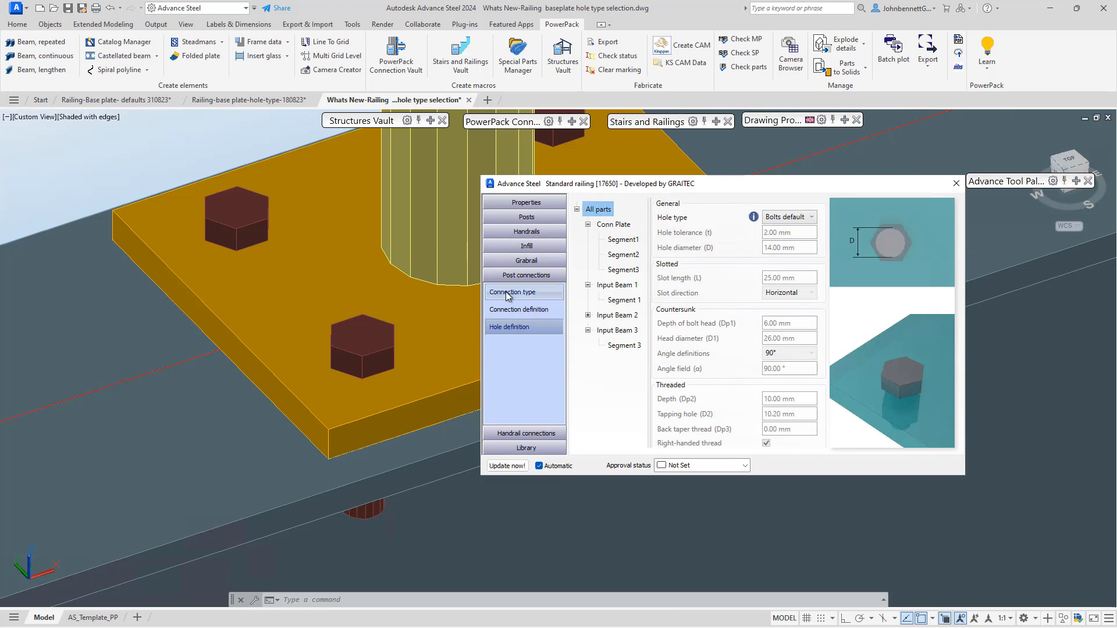
click(510, 310)
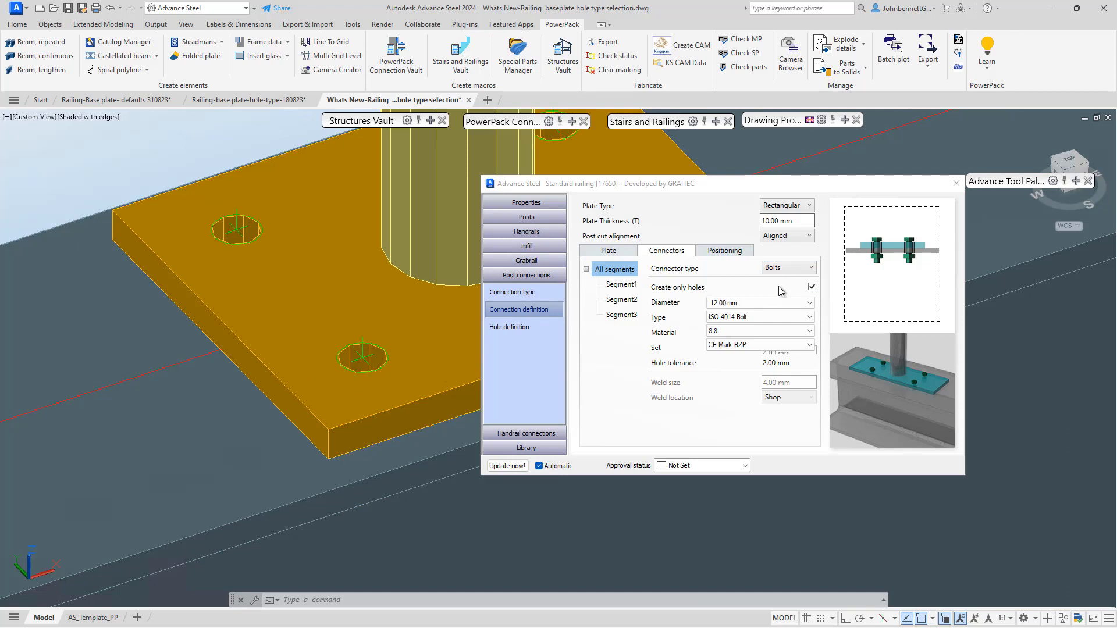
Set the Conn Plate's hole type to Slotted in the hole definition.
click(509, 327)
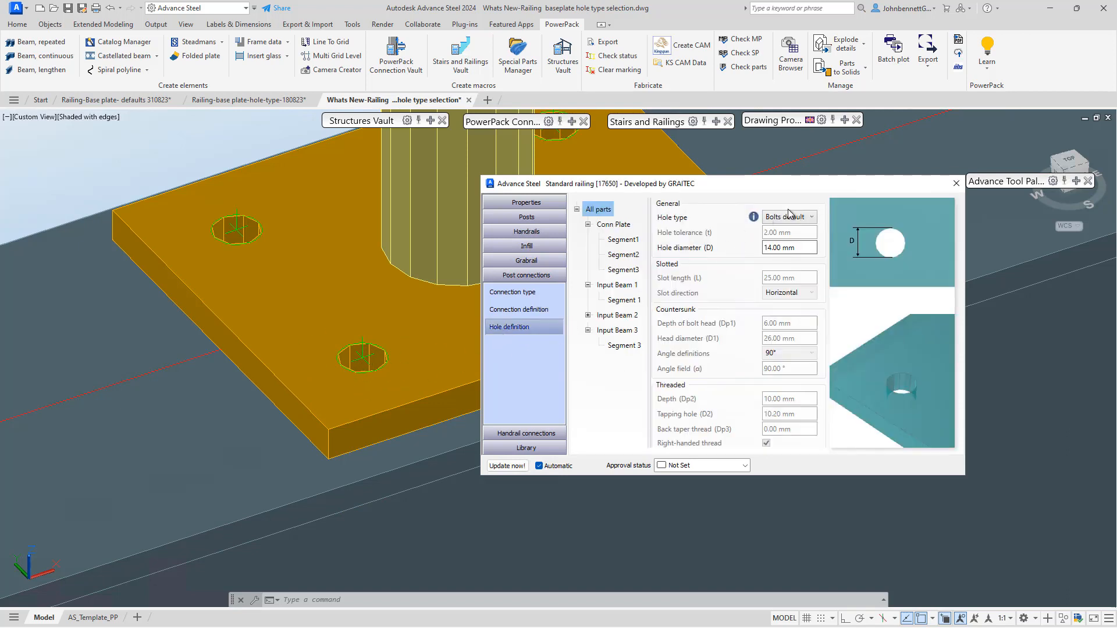
click(614, 226)
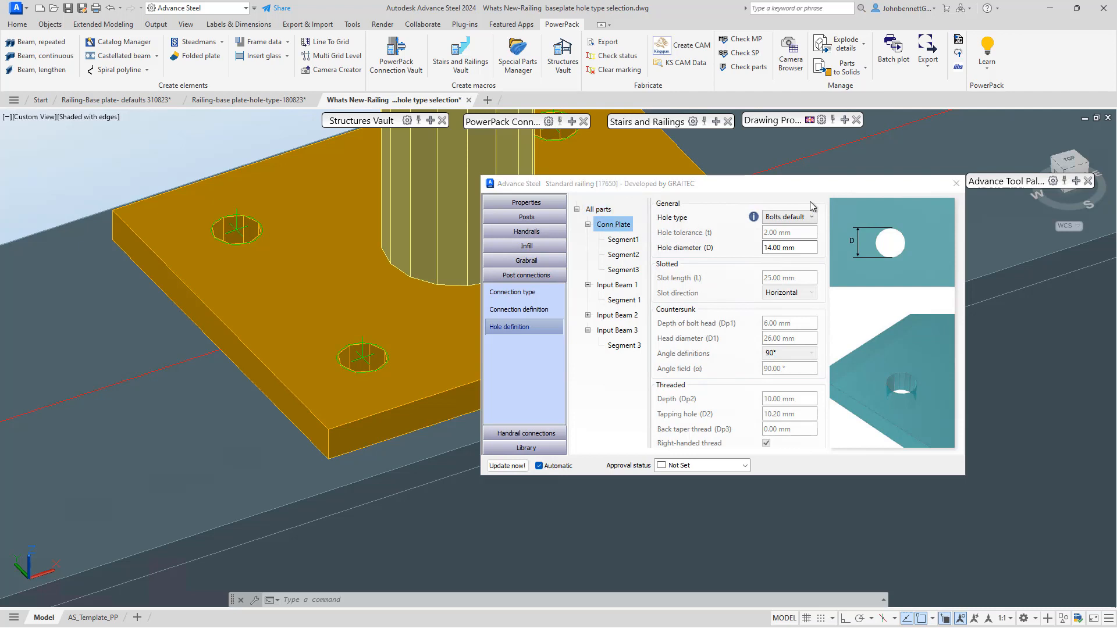
click(783, 218)
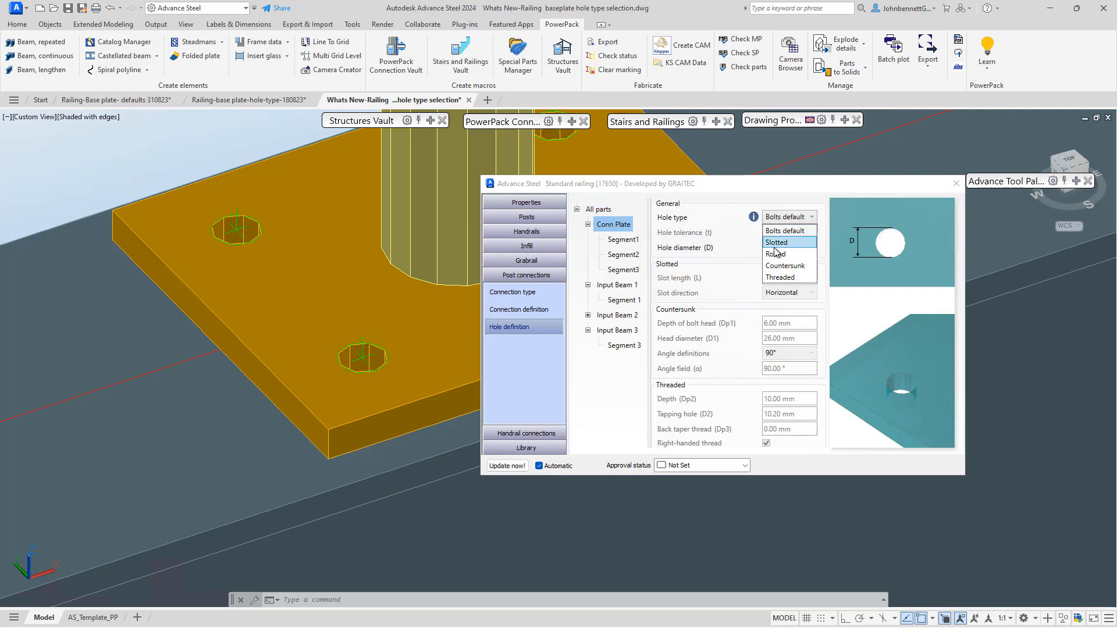
click(772, 245)
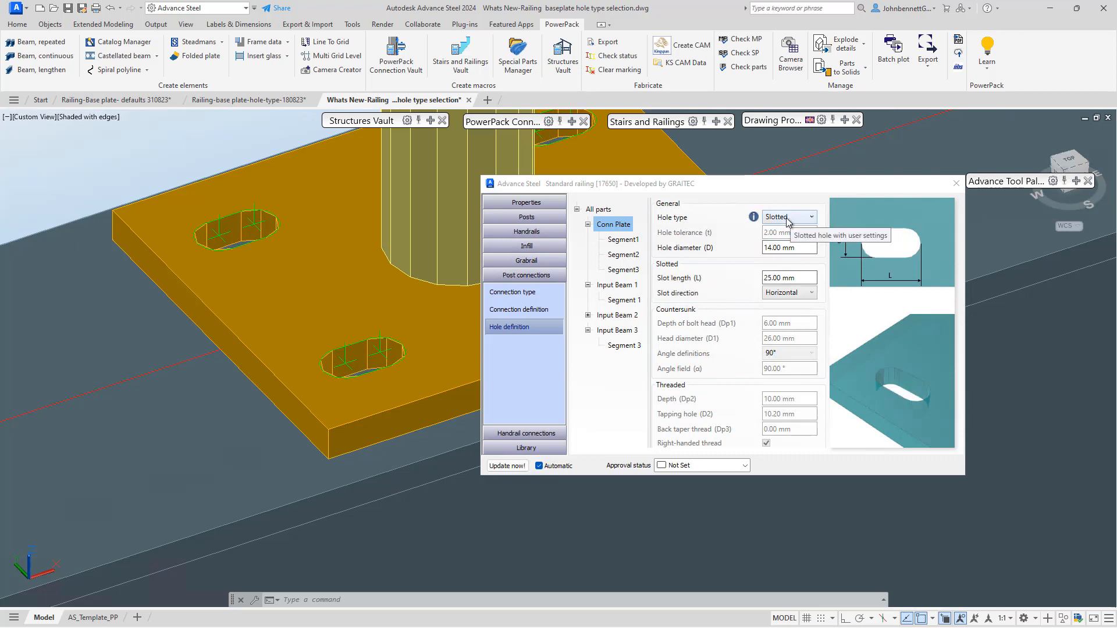
Try the Countersunk hole type on the Conn Plate, followed by the Threaded hole type.
click(789, 220)
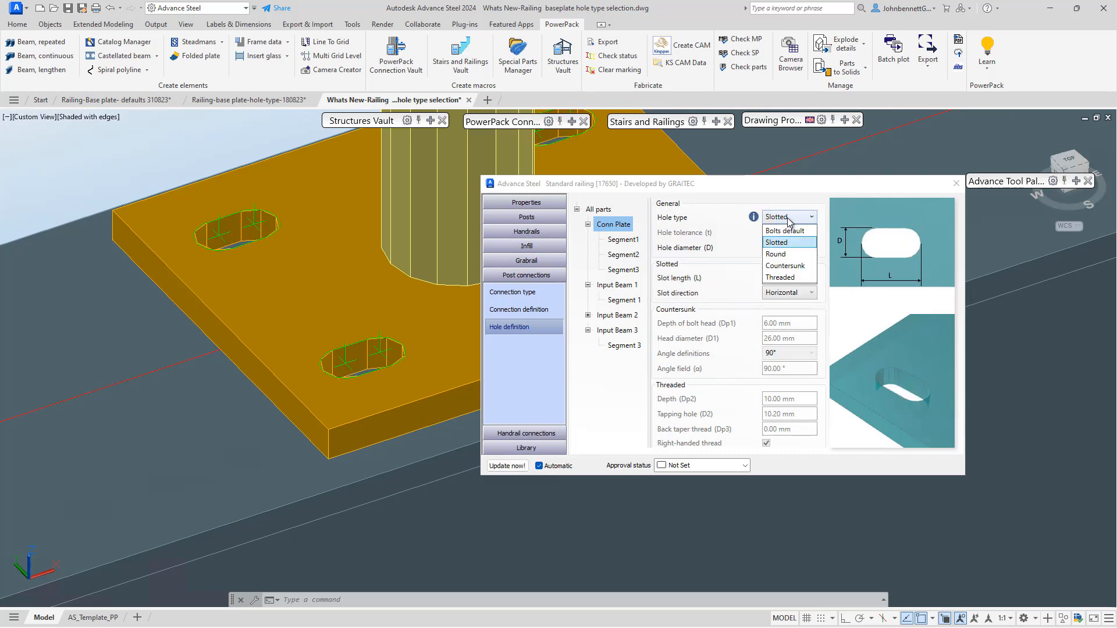
click(790, 269)
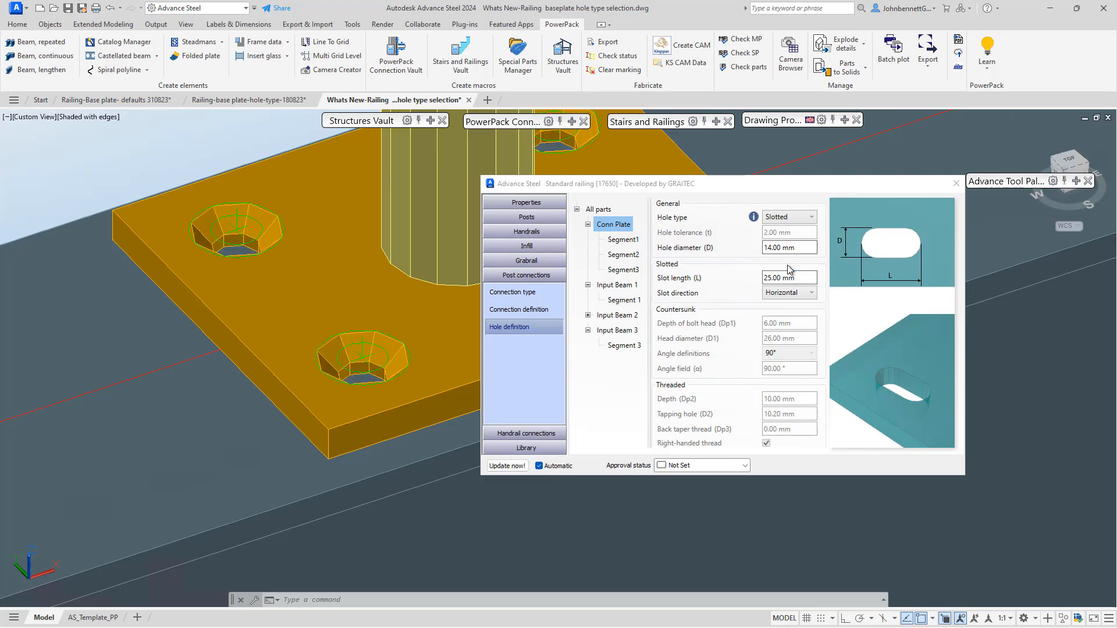
click(788, 218)
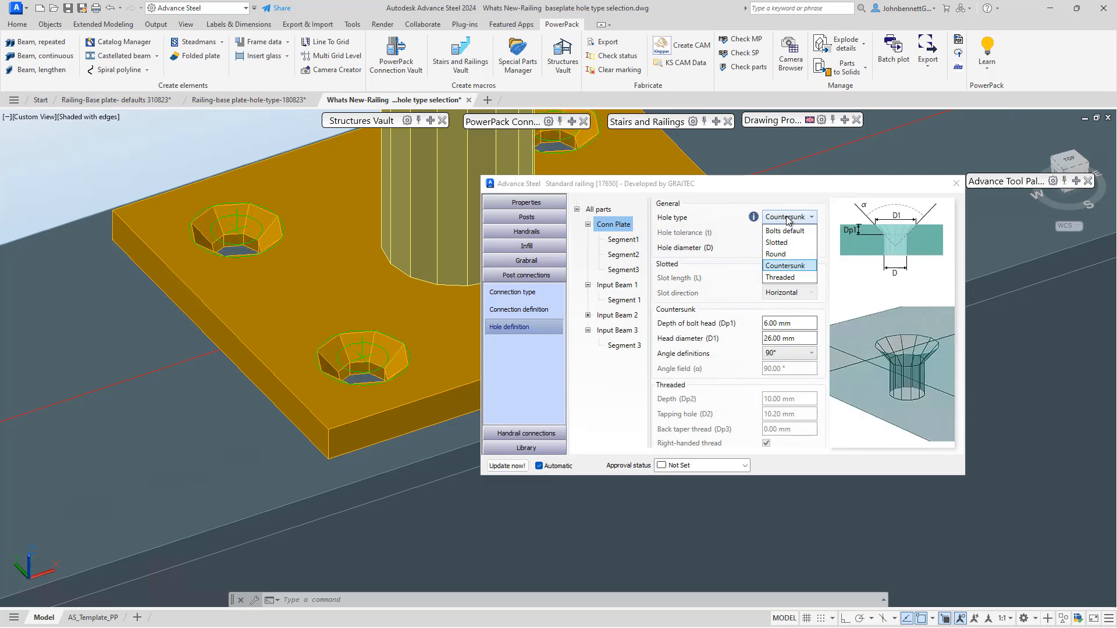
click(773, 282)
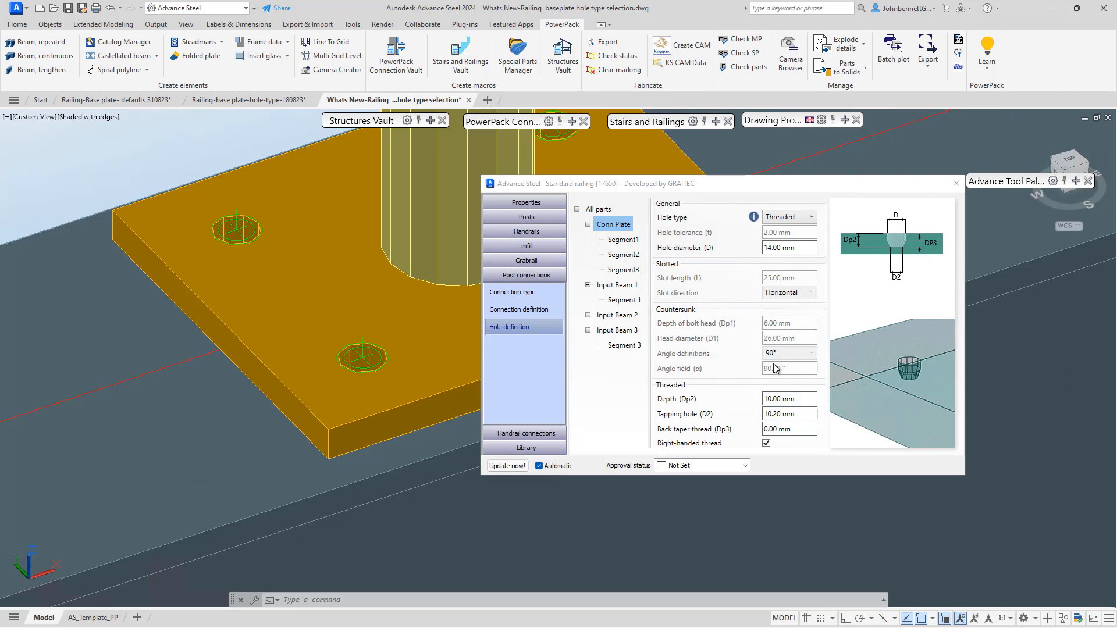
Reset the Conn Plate's hole type to Bolts default and select its hole diameter value.
click(780, 217)
click(801, 246)
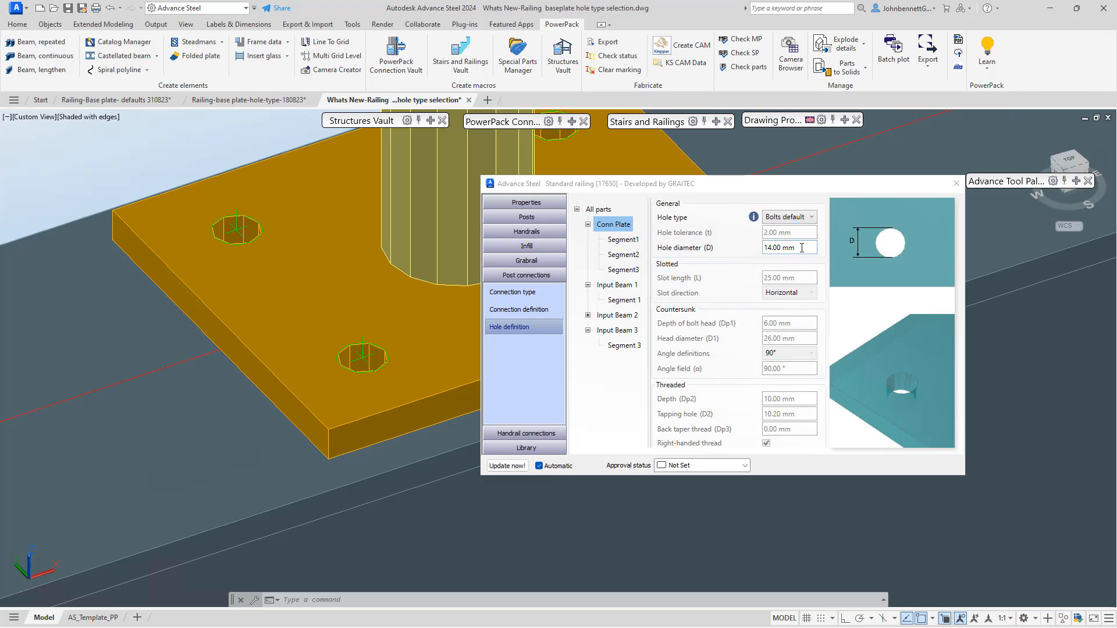
double_click(804, 246)
click(808, 246)
drag(783, 256, 754, 262)
Set the Conn Plate's hole type to Round and close the standard railing settings.
click(789, 217)
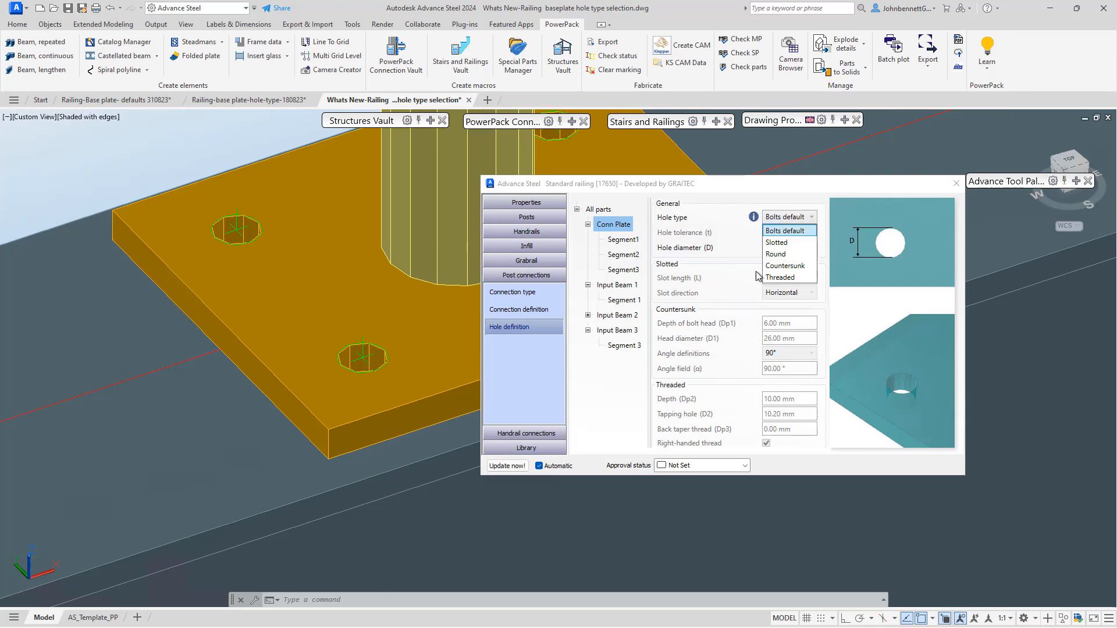
click(696, 282)
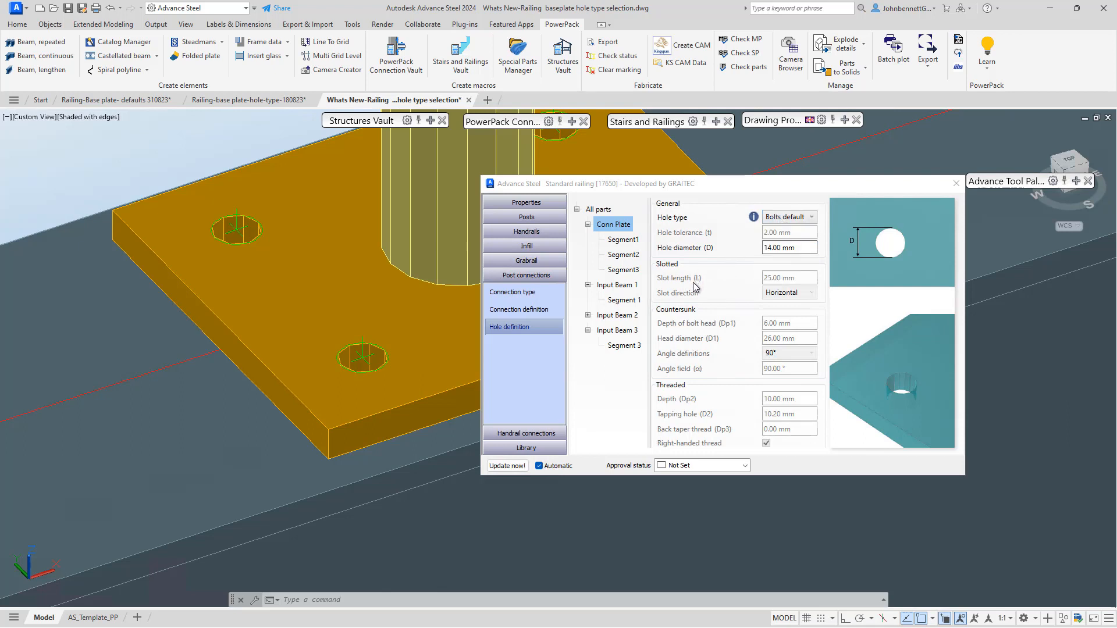
click(808, 247)
drag(754, 259, 726, 262)
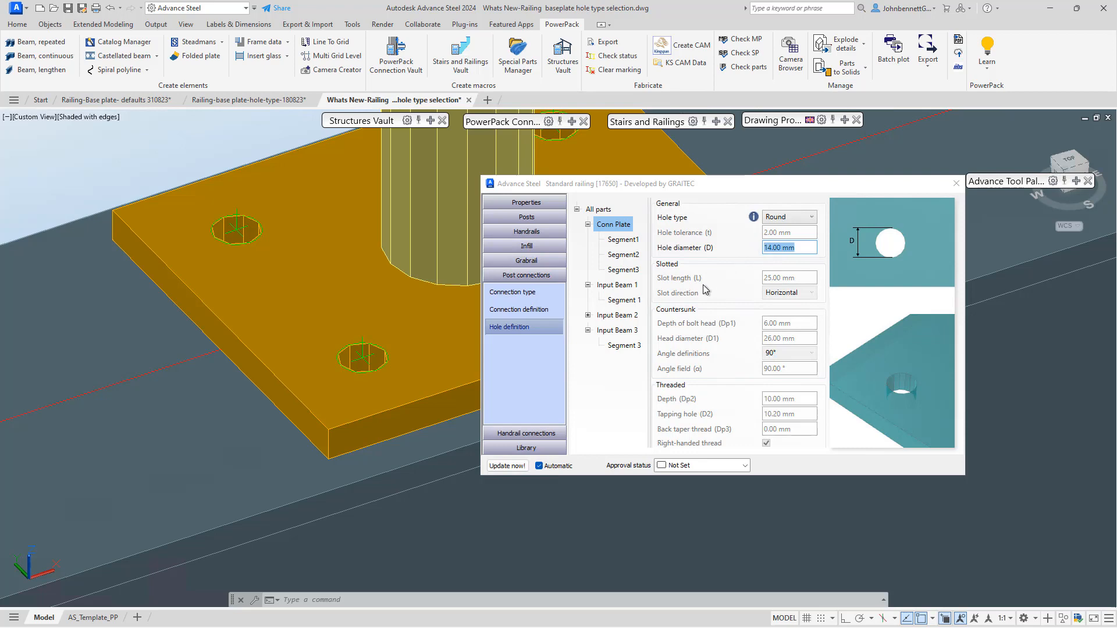
click(954, 186)
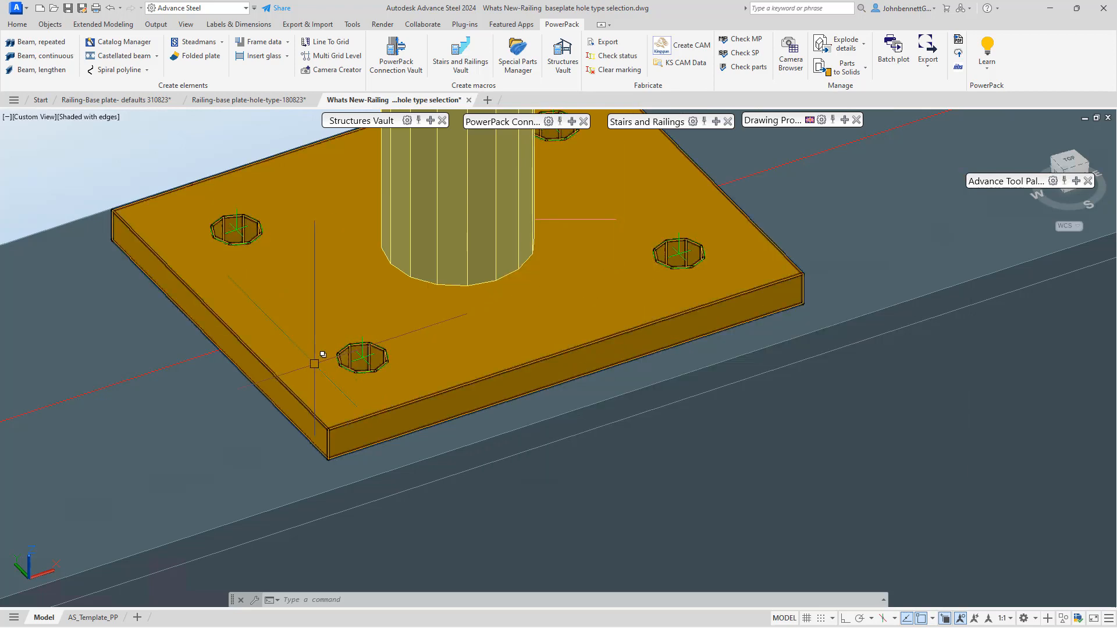
Examine the complete railing on its beams together with the surrounding stair models.
scroll(313, 360, down, 5)
scroll(312, 361, down, 8)
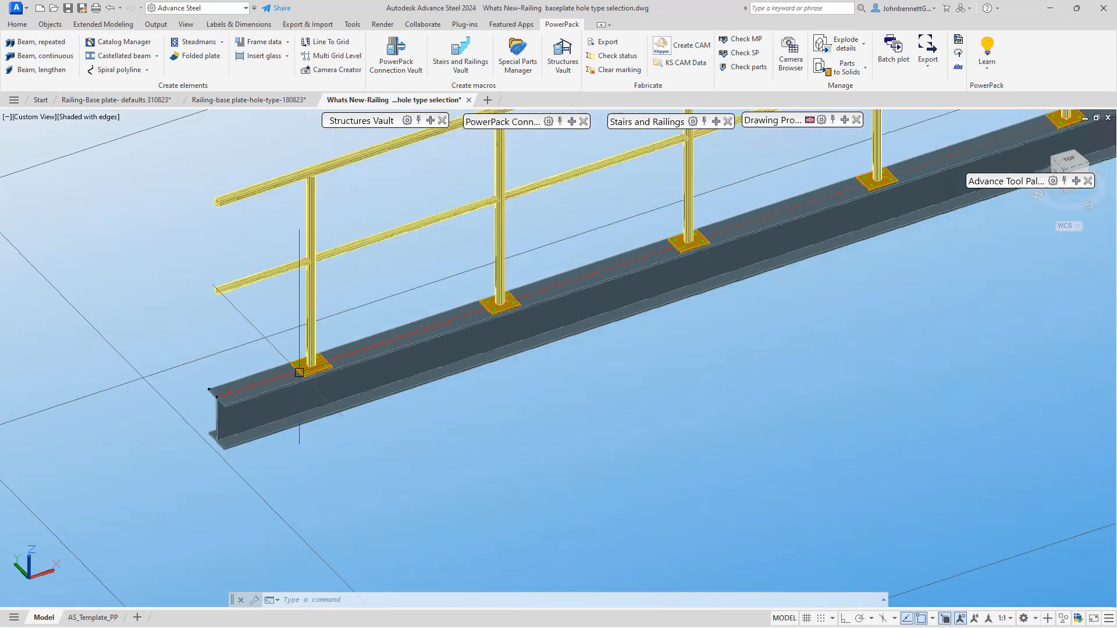
scroll(300, 383, down, 4)
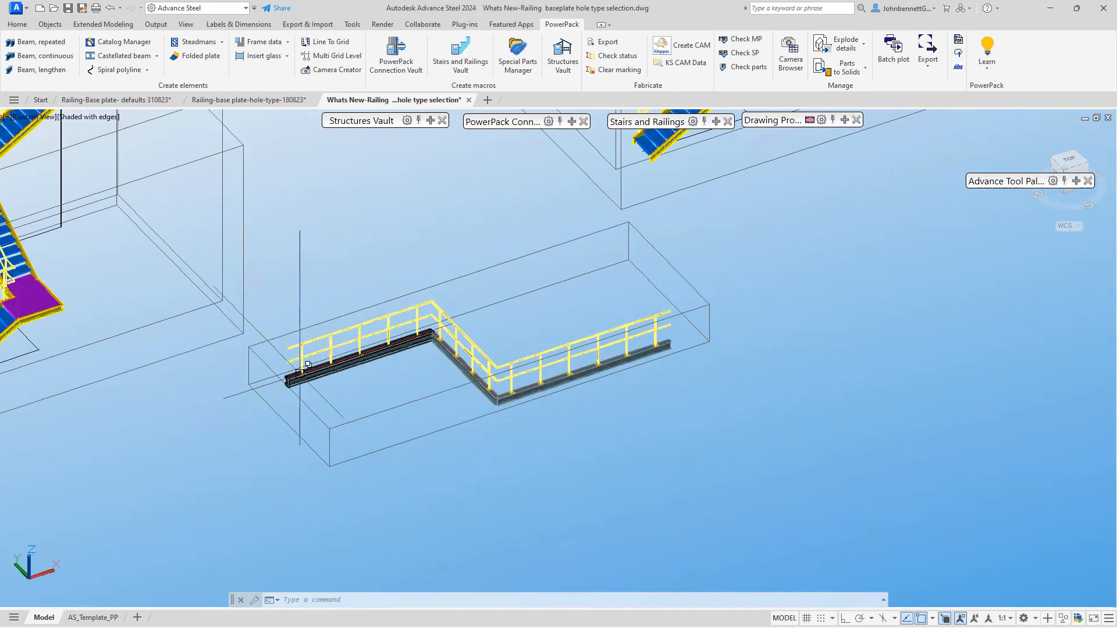
middle_drag(325, 400, 474, 430)
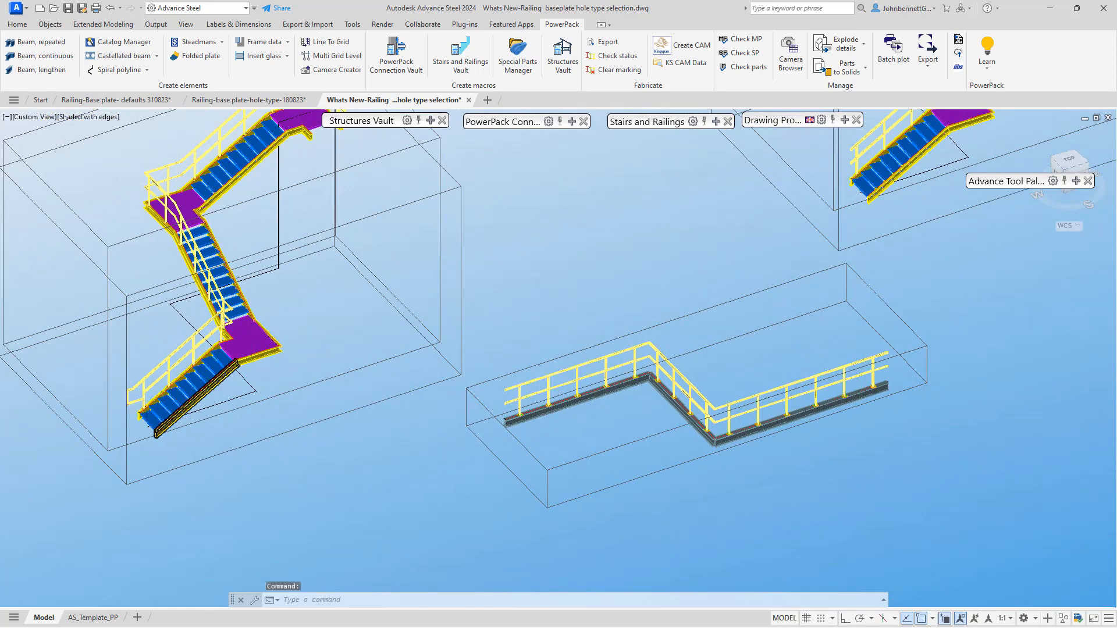
scroll(232, 438, down, 3)
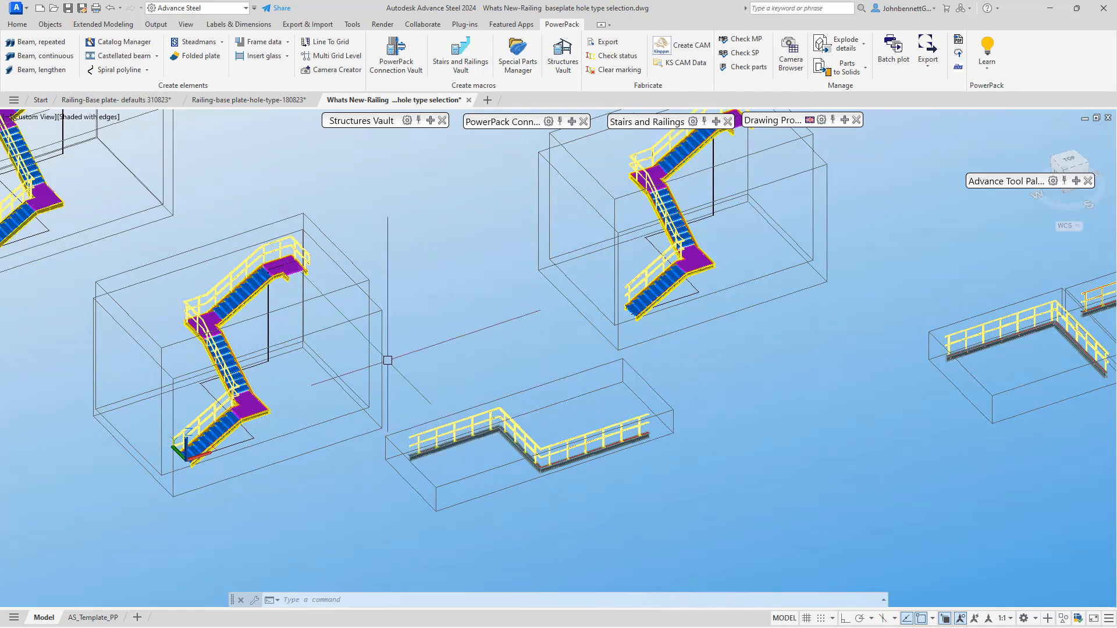
Switch to the Railing-base plate-hole-type-180823 drawing and examine the connection plates at the feet of the straight and sloped railings' posts.
click(231, 104)
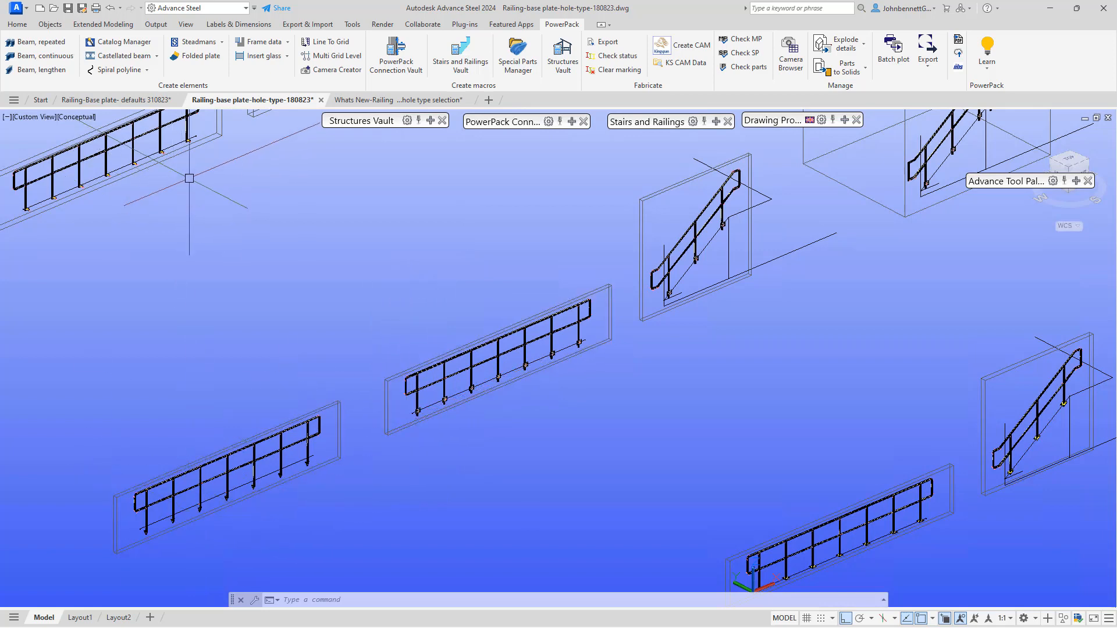
mouse_move(190, 189)
middle_down()
mouse_move(219, 226)
mouse_move(347, 311)
middle_up()
scroll(158, 339, up, 3)
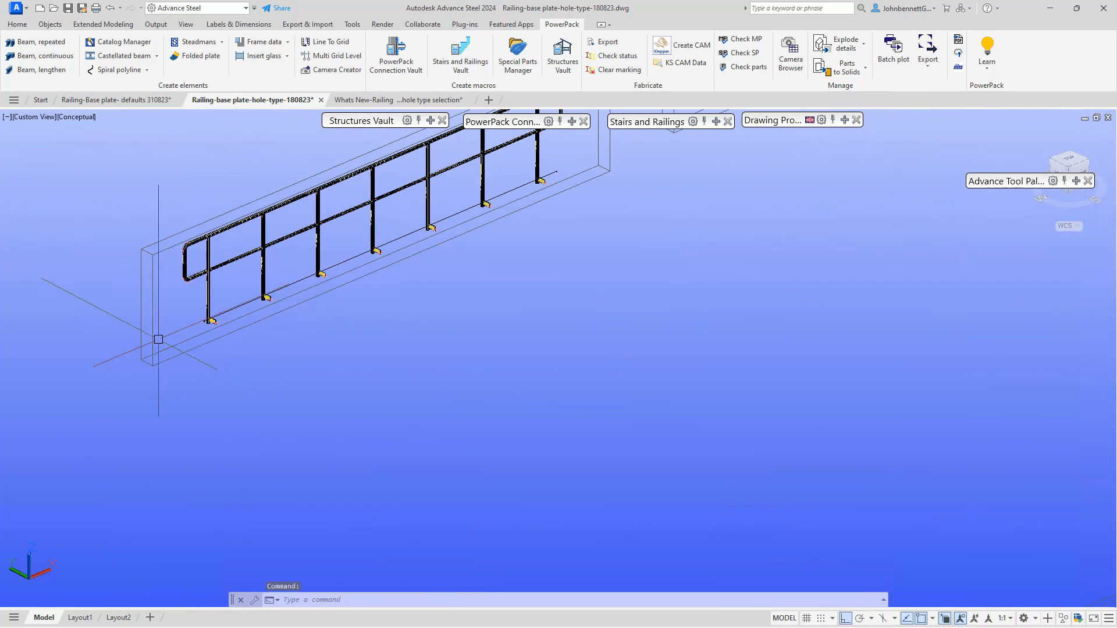
scroll(244, 304, up, 5)
scroll(490, 232, down, 3)
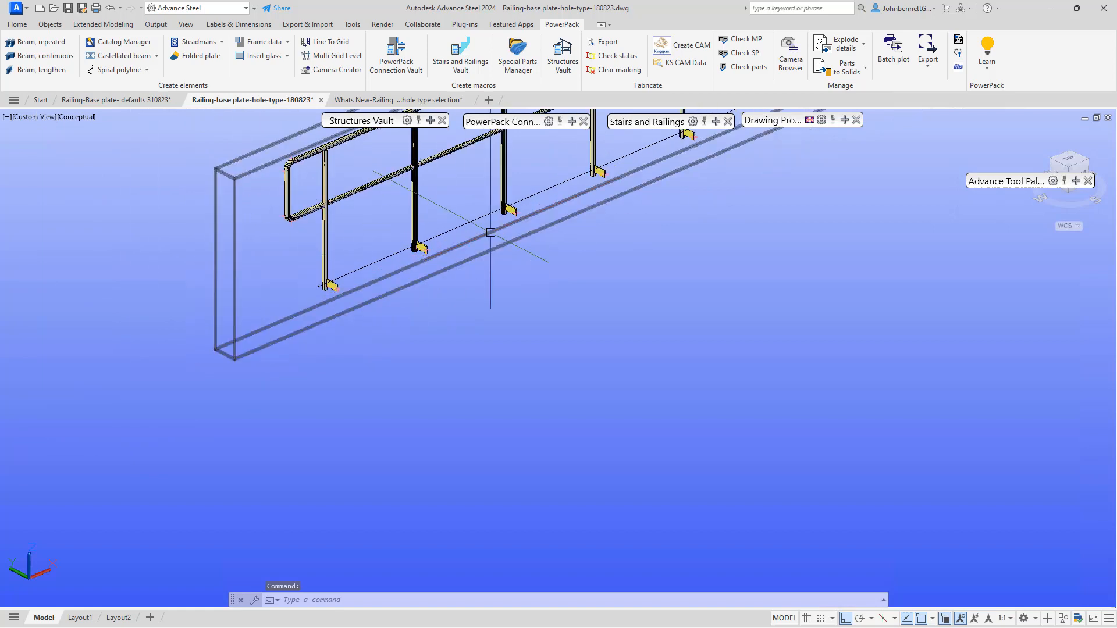
middle_drag(490, 232, 29, 464)
middle_drag(610, 270, 327, 466)
scroll(423, 319, up, 6)
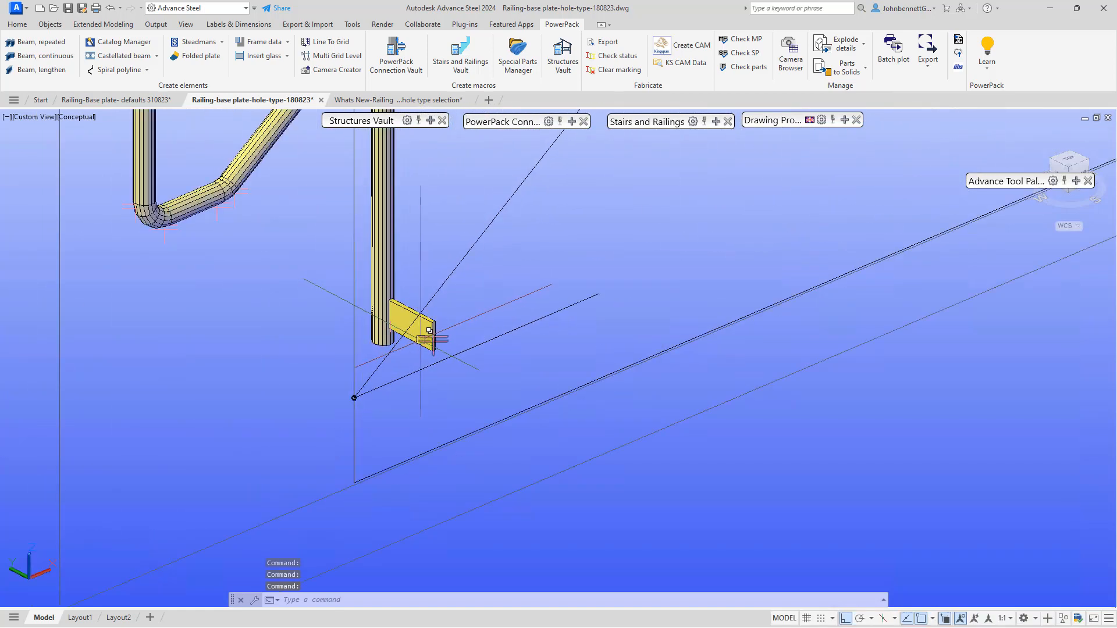
scroll(428, 329, up, 3)
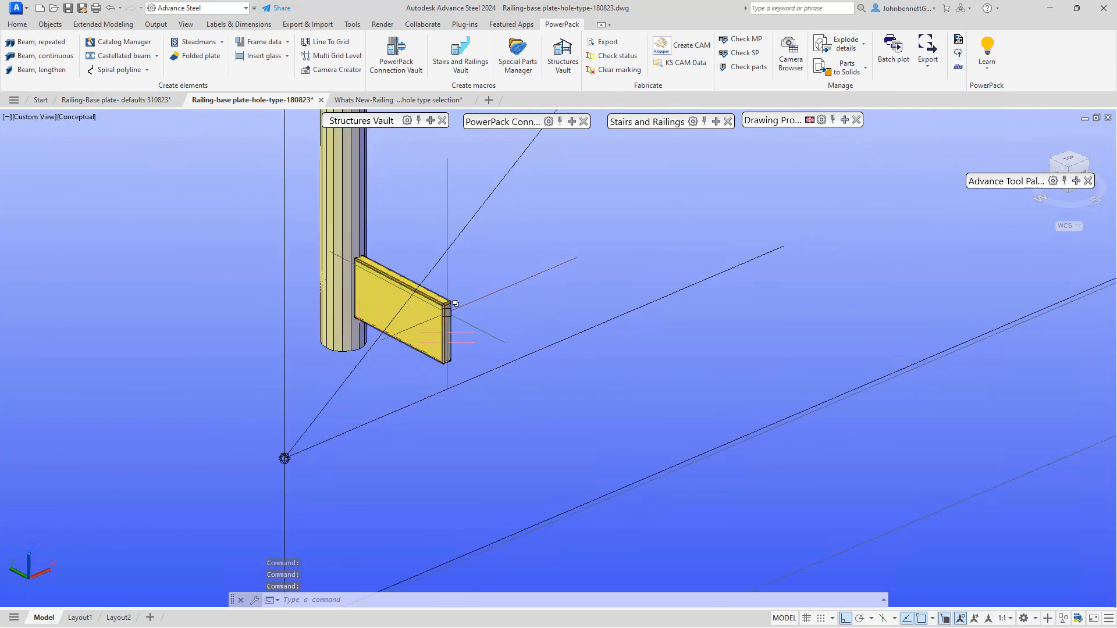
scroll(504, 307, down, 6)
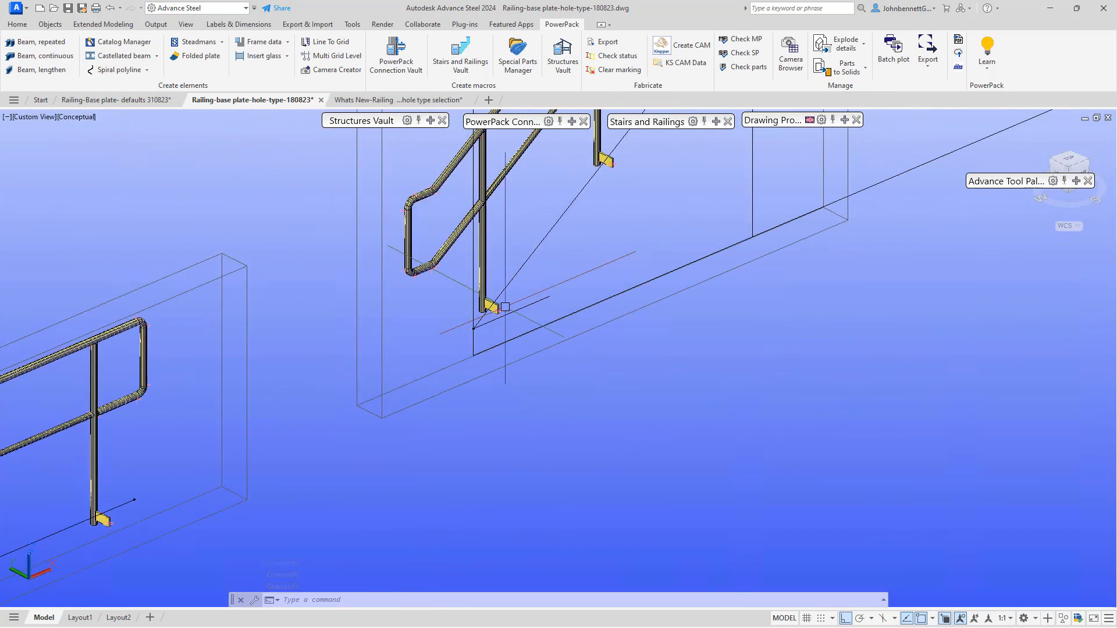
Open the joint properties of the straight railing with four-bolt side plates and review its base post connection type and connection definition.
scroll(505, 306, down, 8)
middle_drag(579, 370, 603, 417)
scroll(275, 307, up, 6)
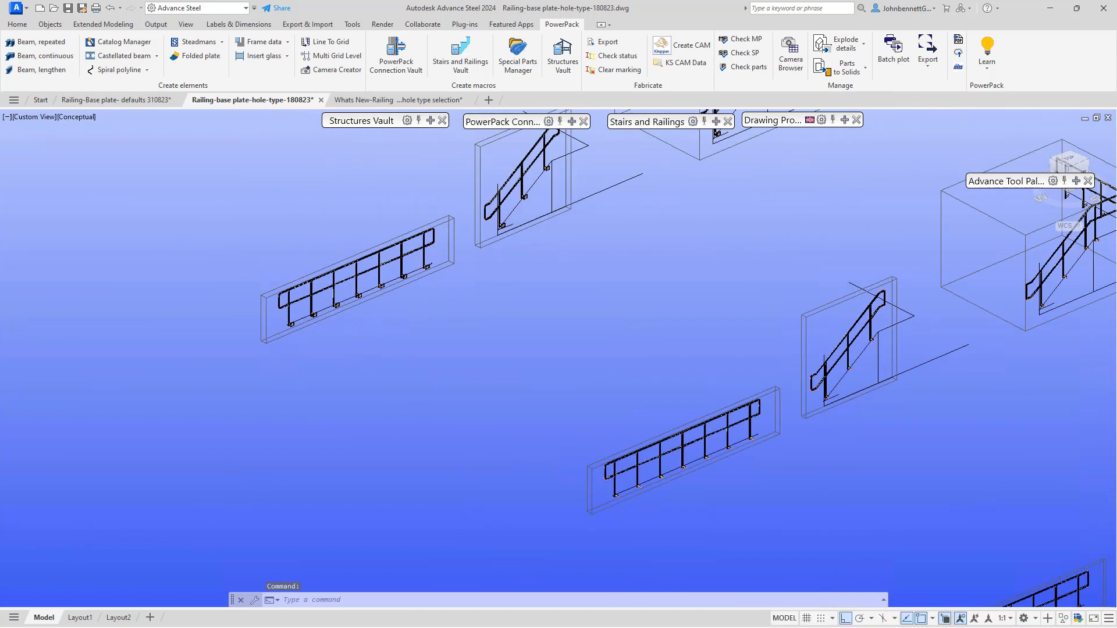
scroll(276, 307, up, 5)
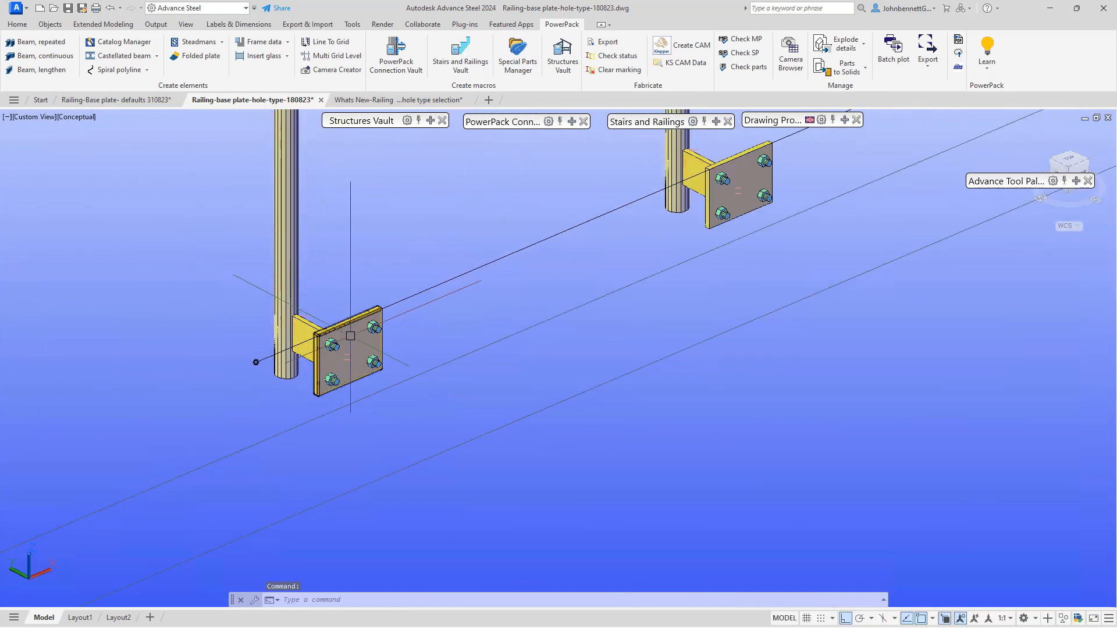
click(348, 343)
right_click(345, 232)
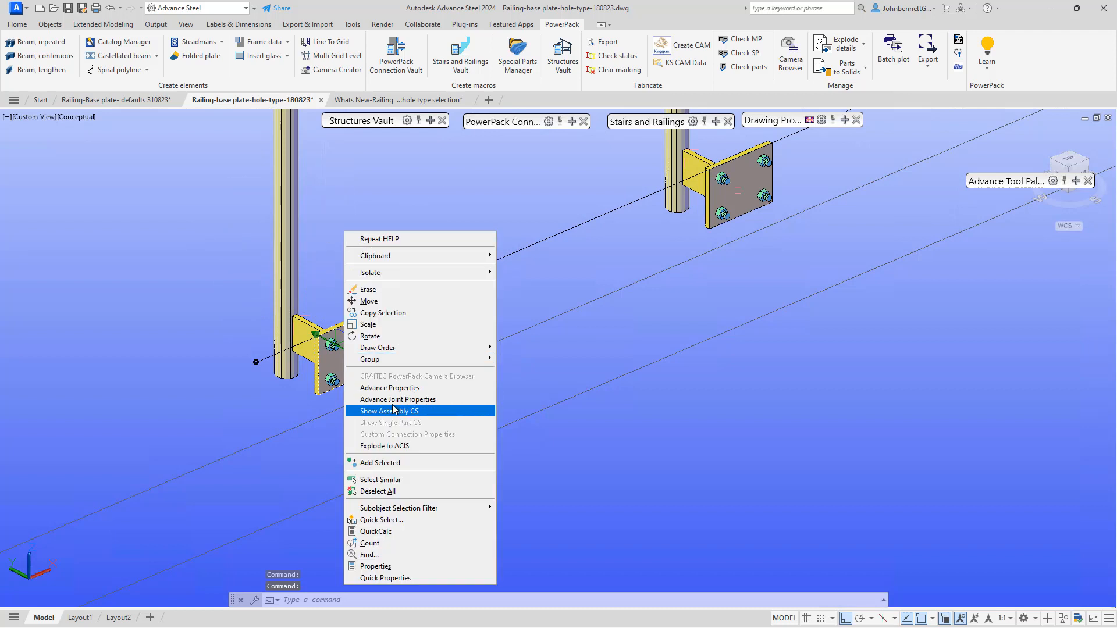
click(394, 400)
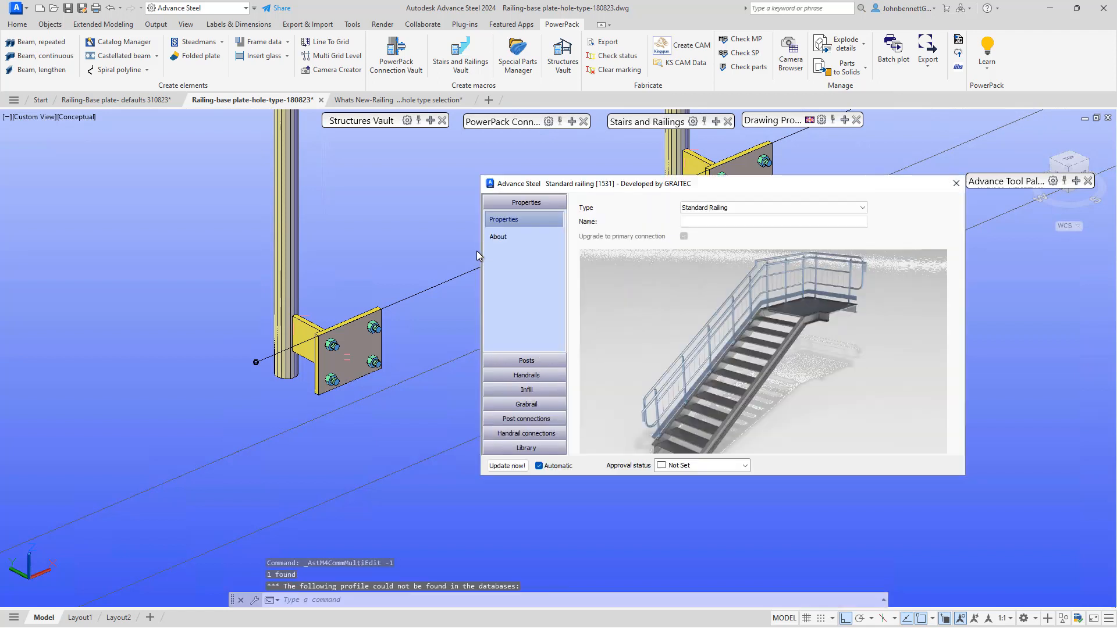
click(506, 420)
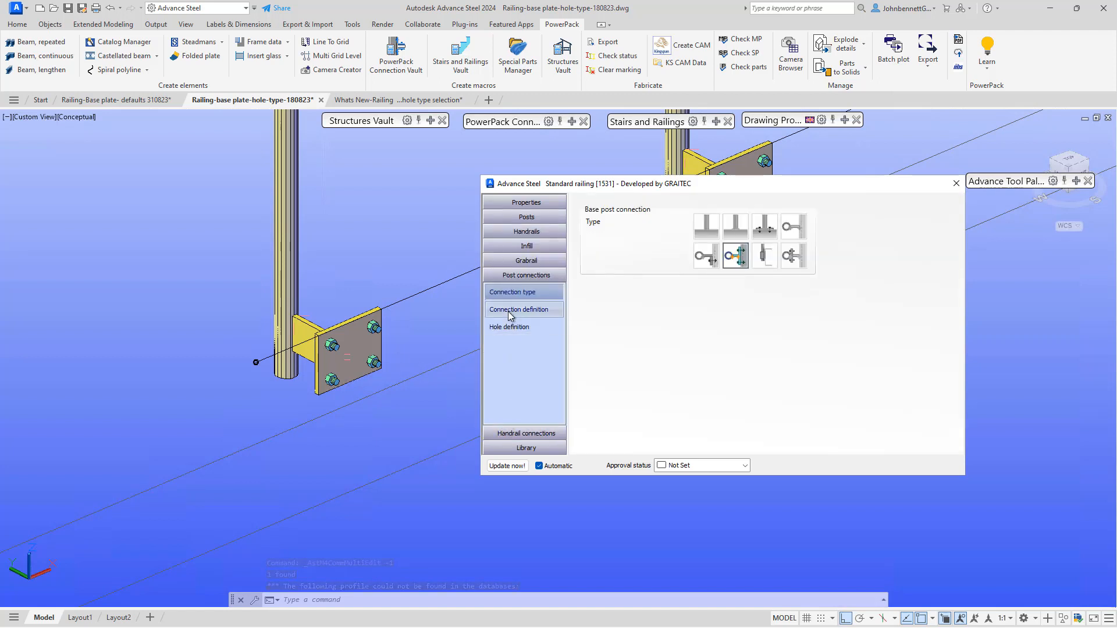
click(508, 312)
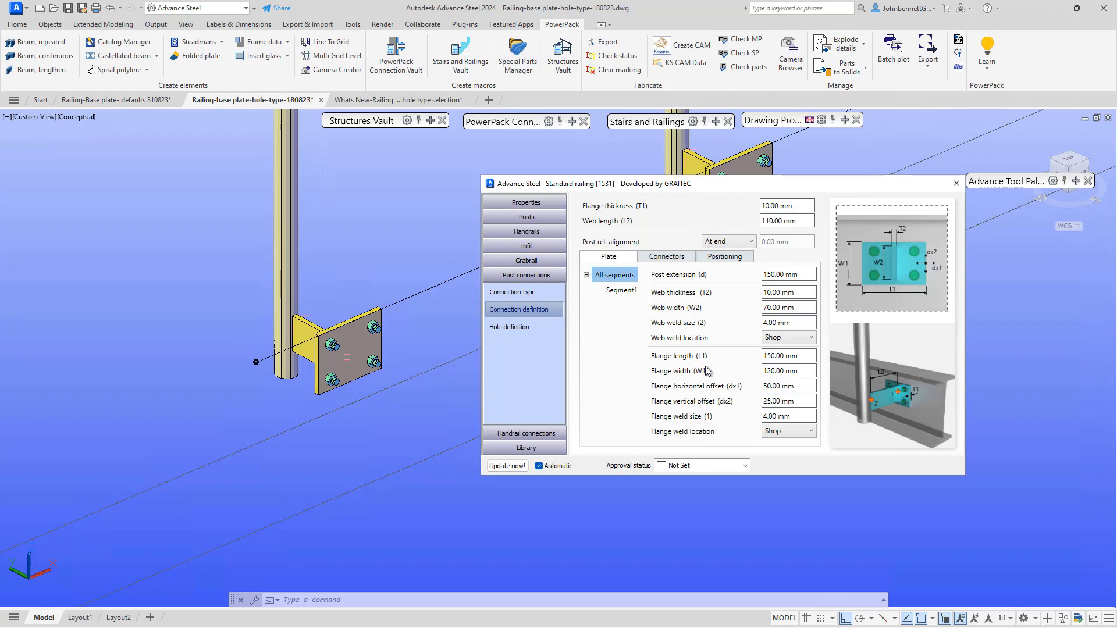
Review the railing's post properties, positioning and alignment options, close the settings, and view the whole straight railing.
click(526, 217)
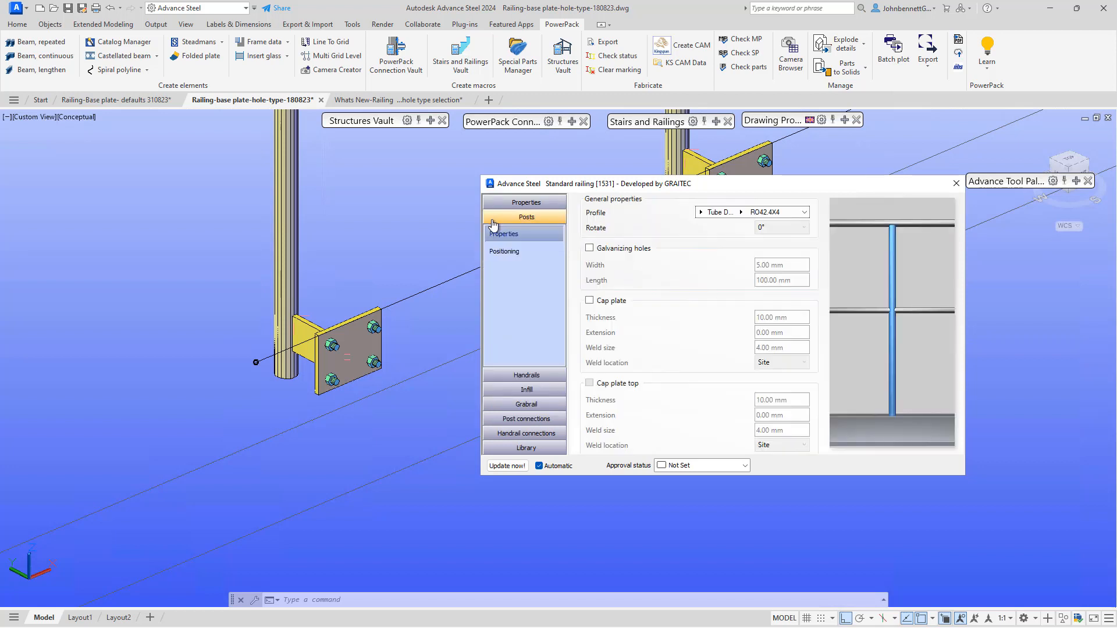
click(501, 252)
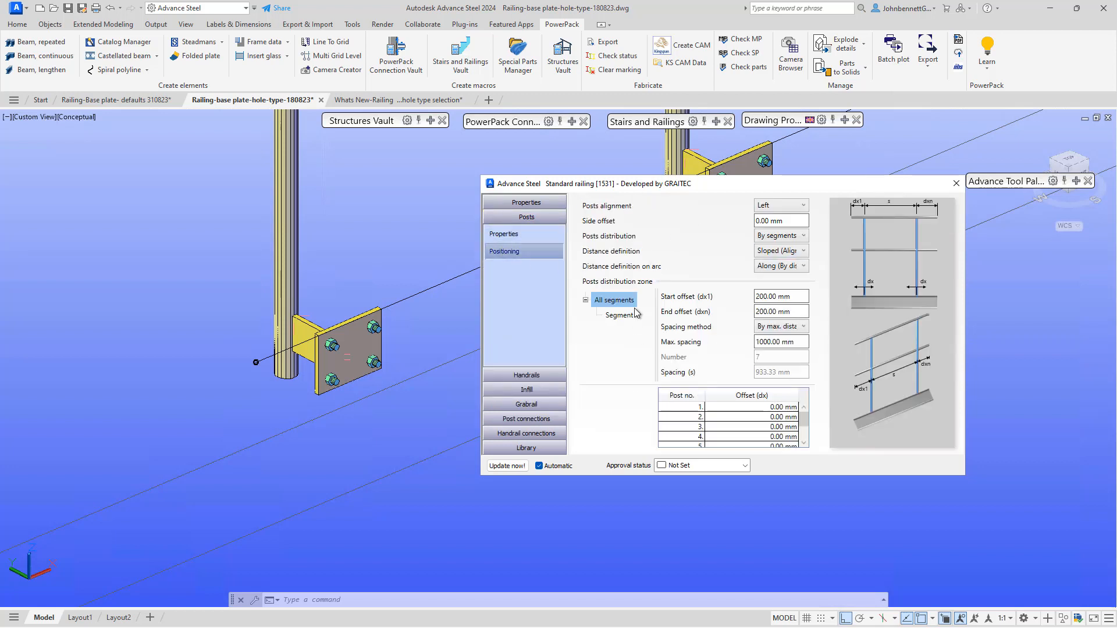
click(799, 210)
click(695, 219)
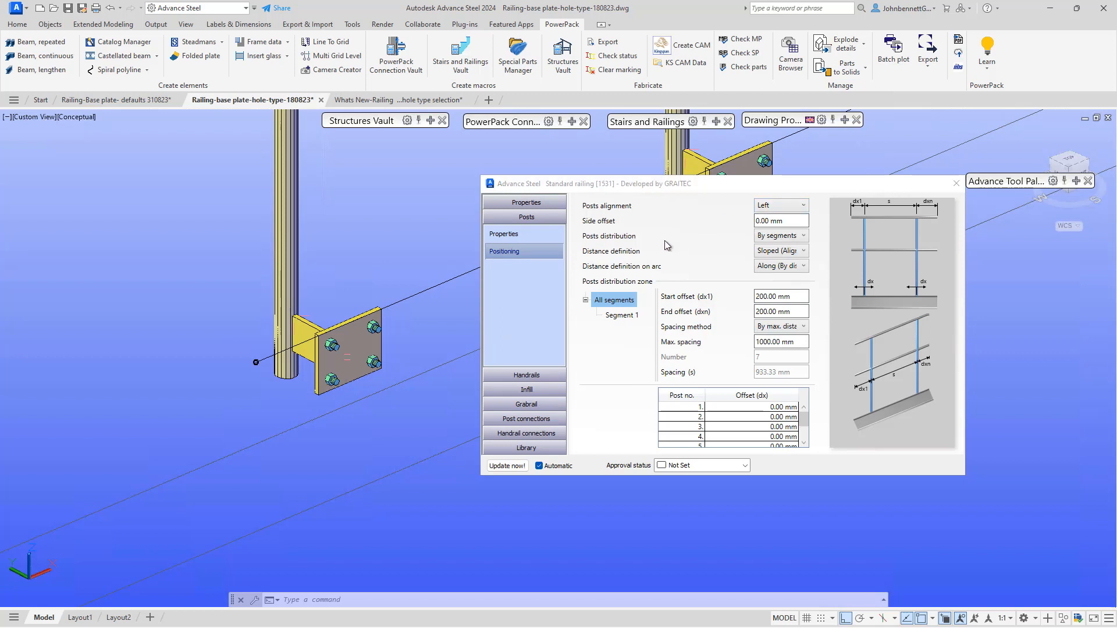
click(956, 185)
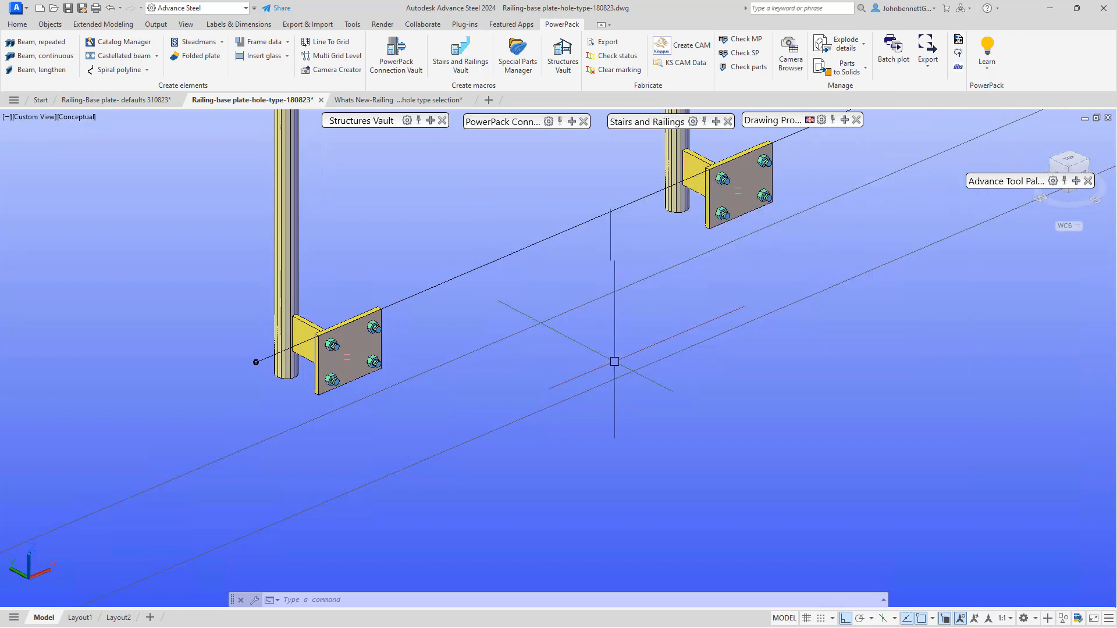
scroll(508, 381, down, 6)
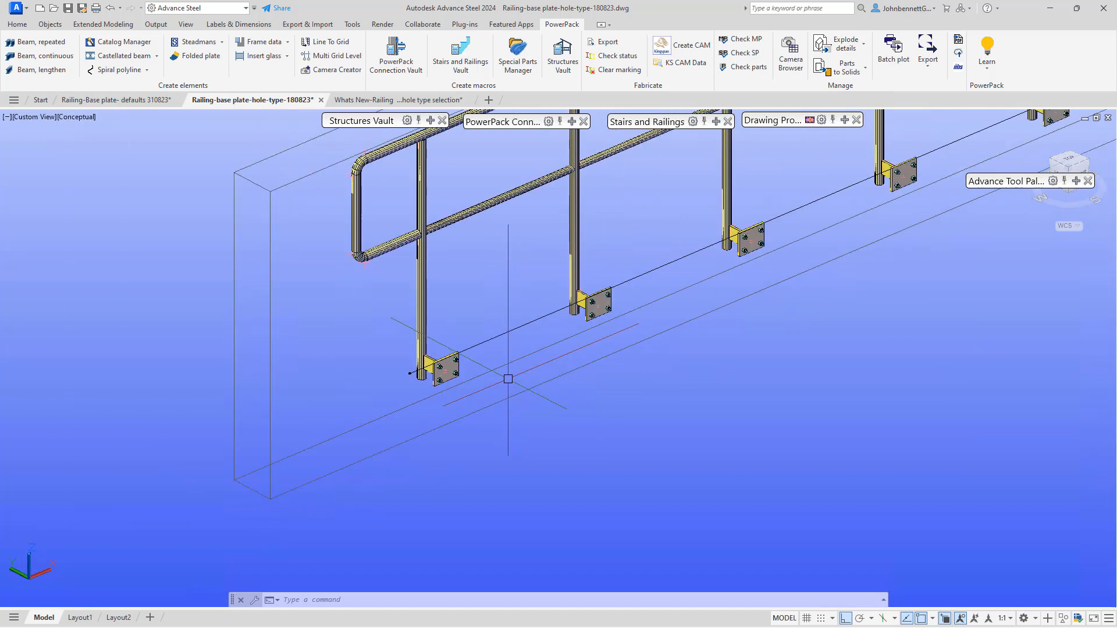
middle_drag(534, 381, 423, 396)
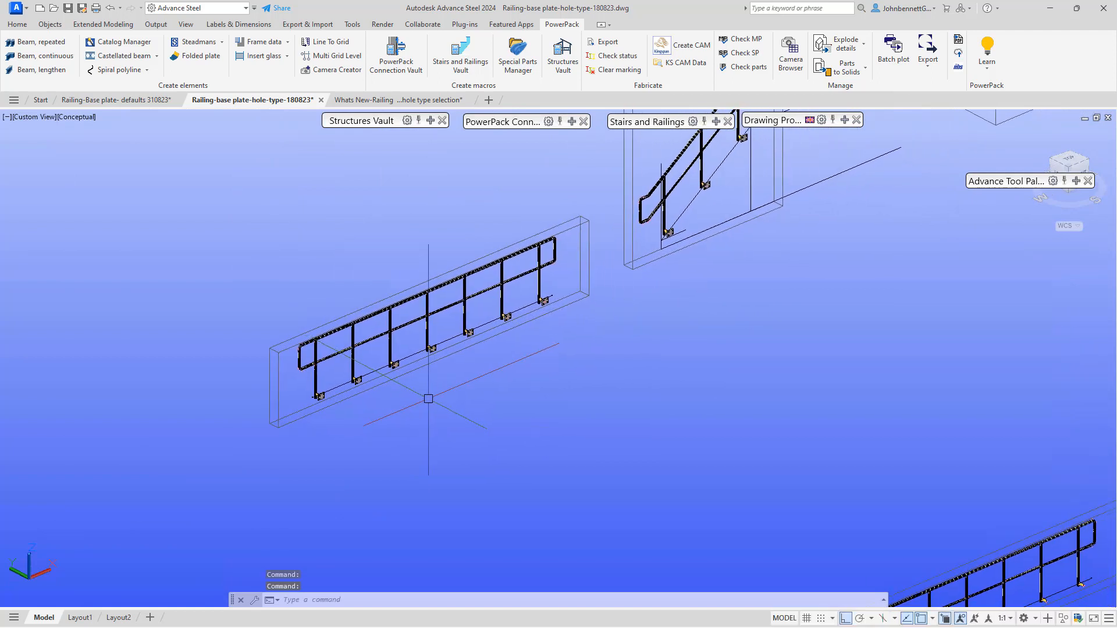